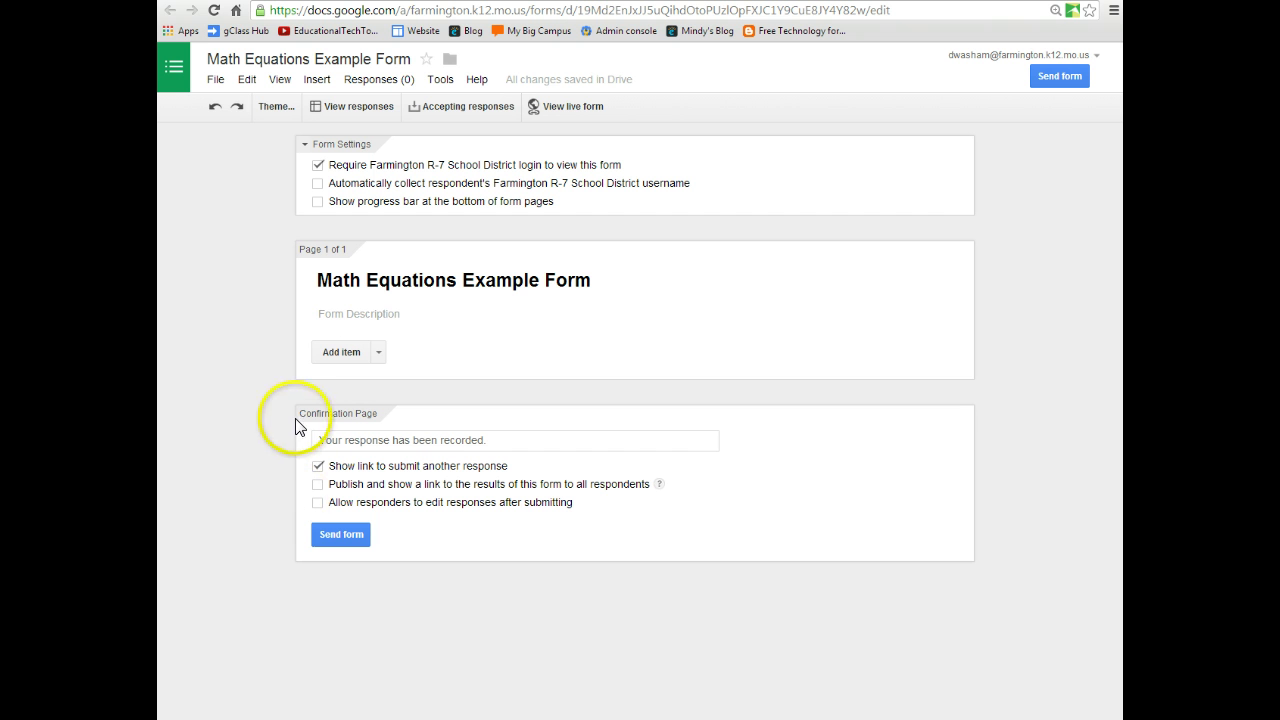
Step: Add a sample question titled '1/2 + 3/4 =' below the form title
click(340, 352)
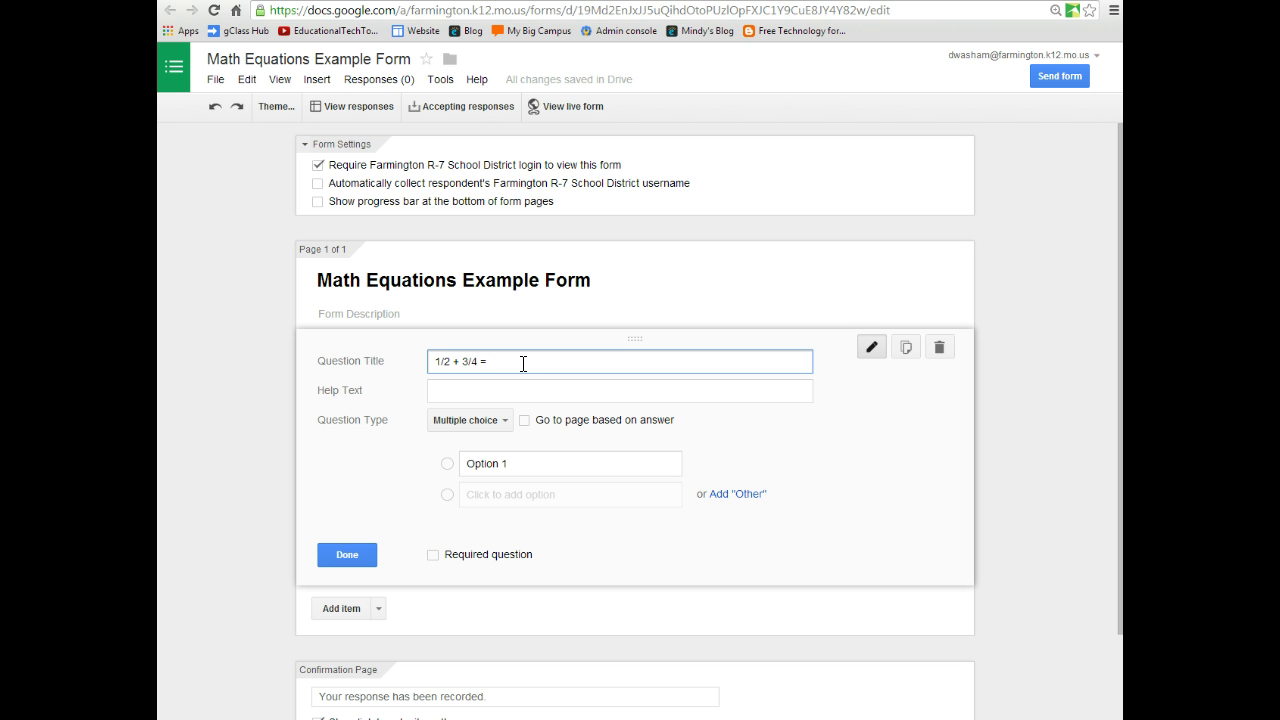
click(346, 556)
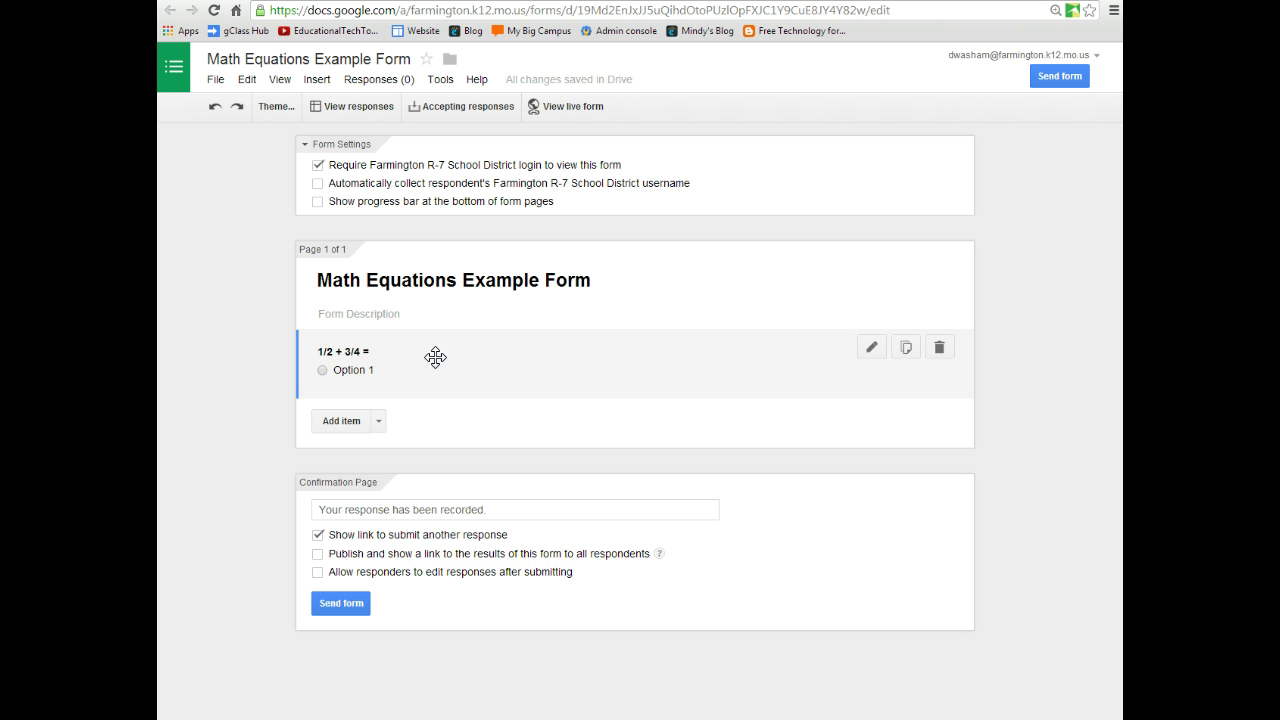
click(411, 354)
Step: Delete the sample question to leave the form empty, then switch to the Math Tech Tips blog post
click(938, 347)
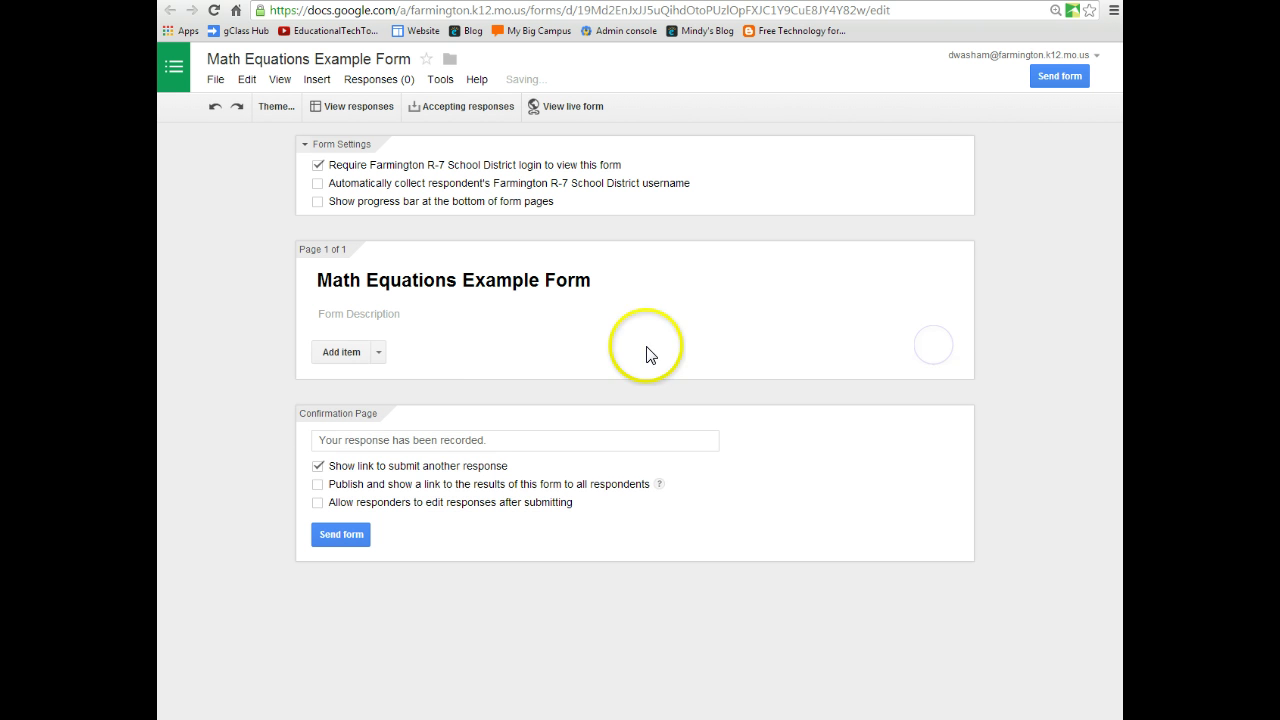
click(451, 343)
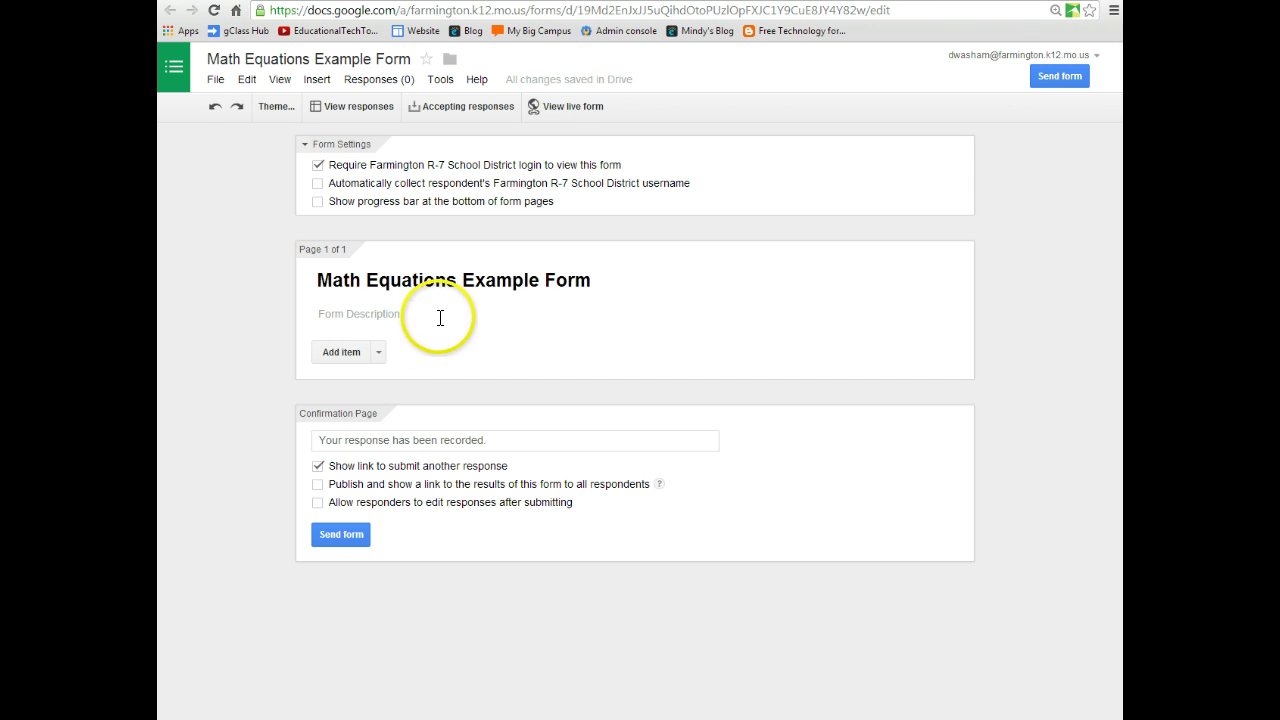
key(ctrl+Tab)
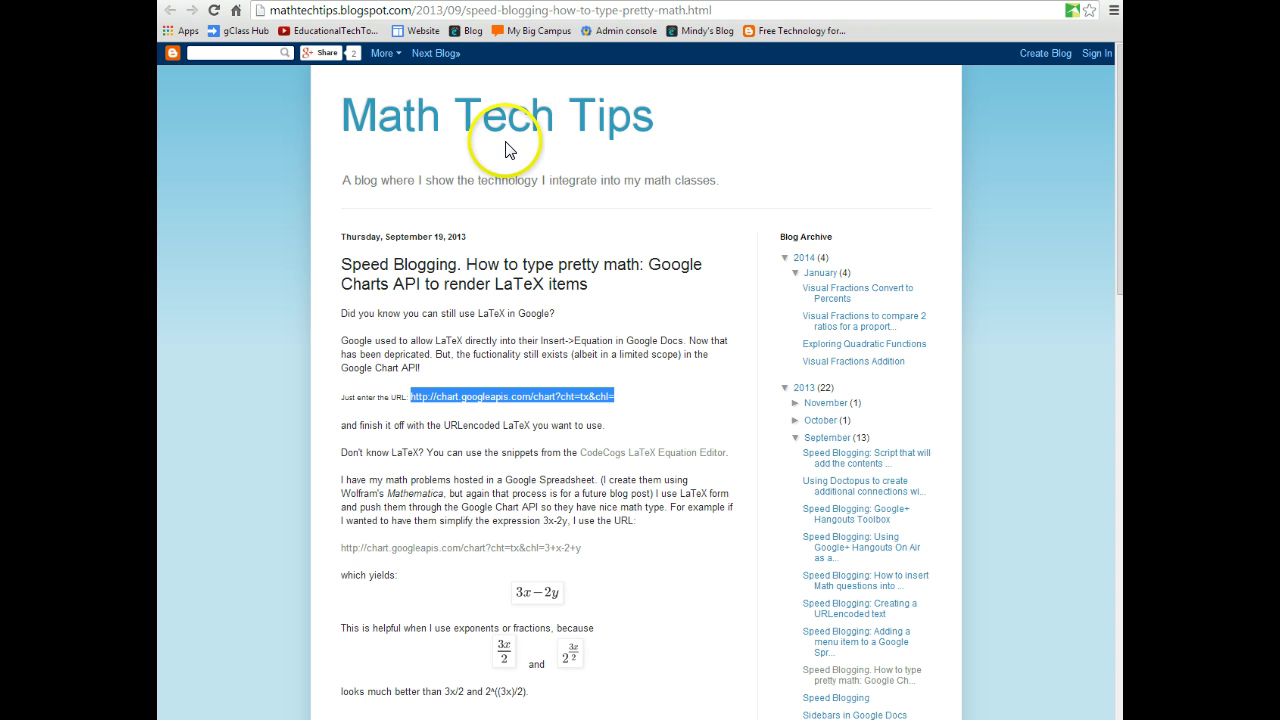
Step: Highlight the Math Tech Tips blog address, then return to the Math Equations Example Form editor
drag(271, 10, 384, 11)
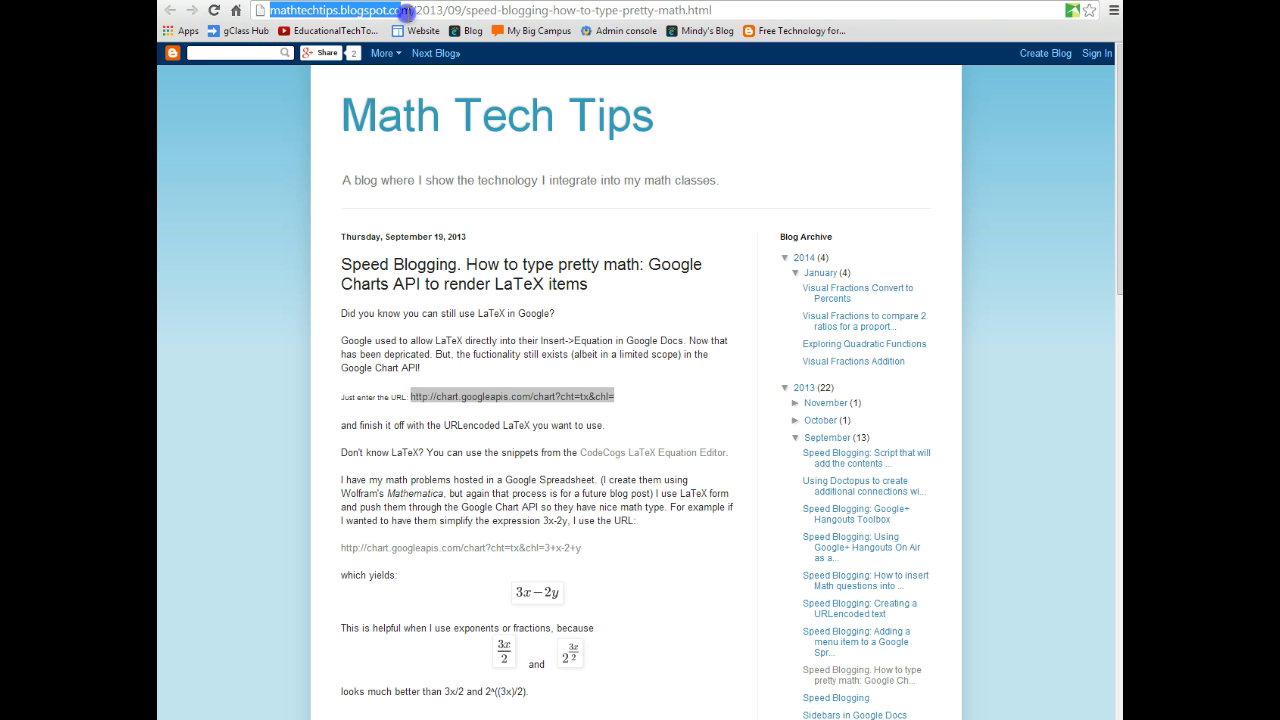
click(701, 149)
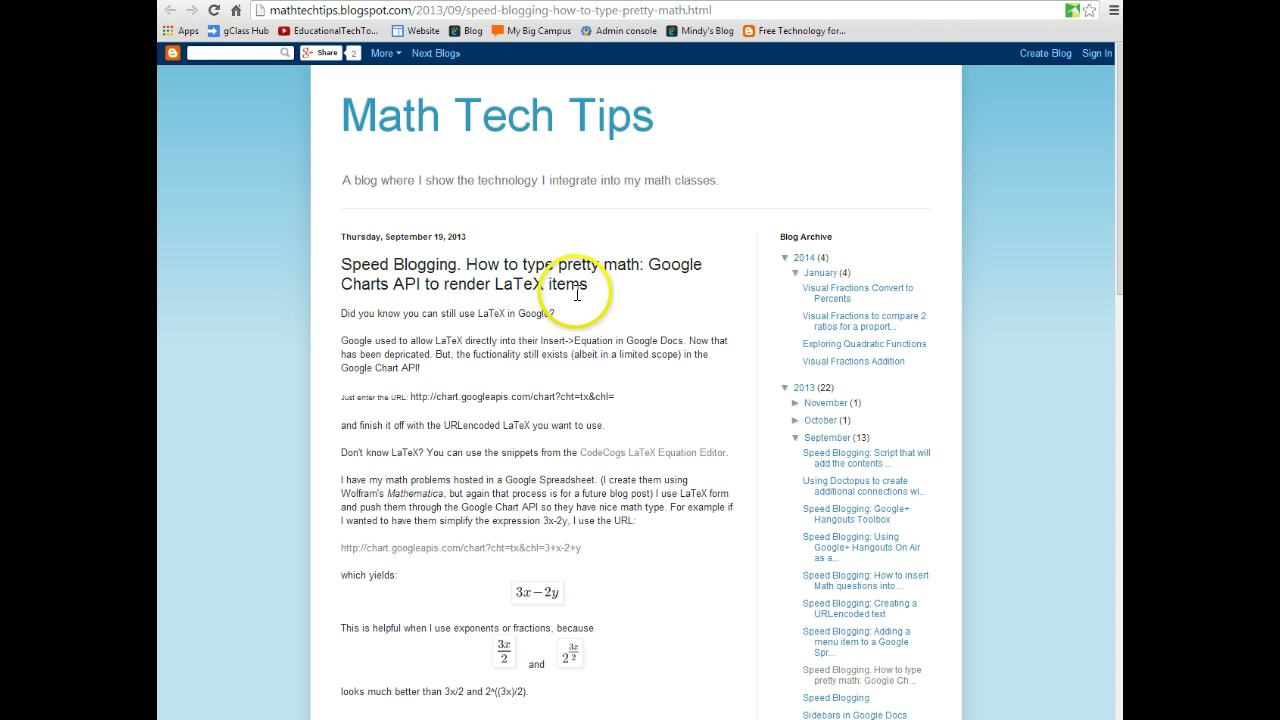
key(ctrl+Tab)
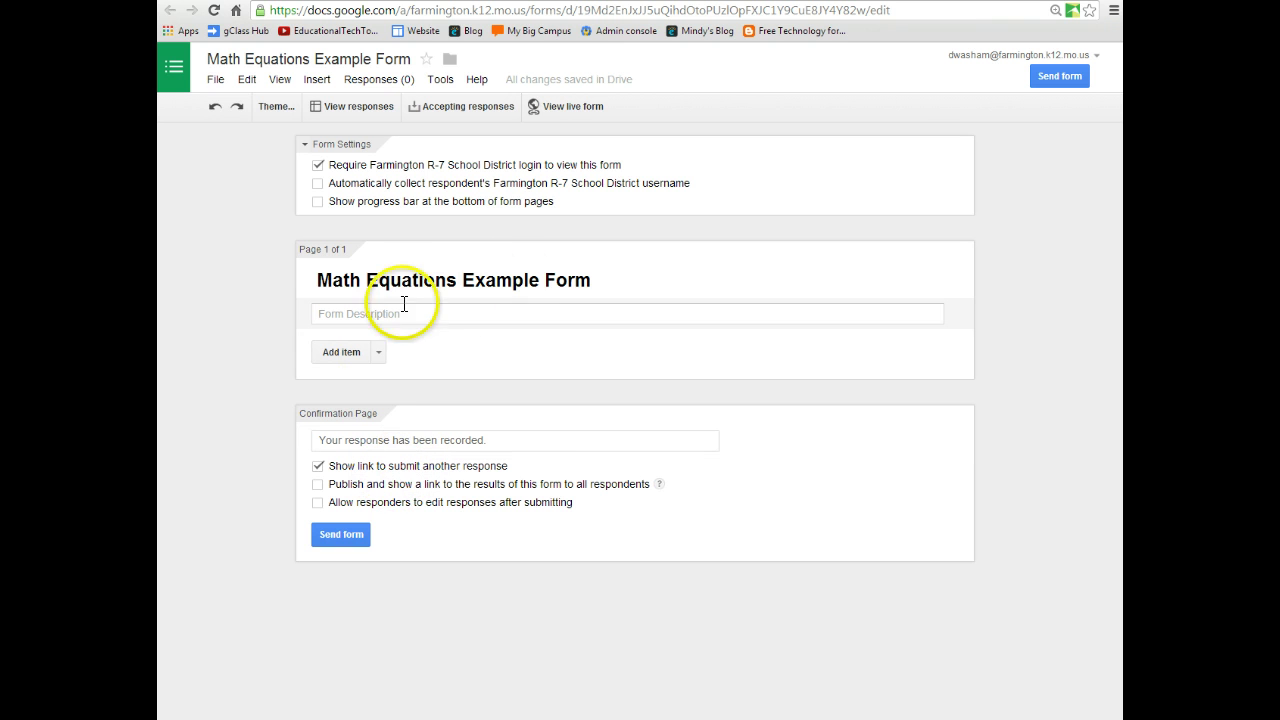
Step: Start a new image item set to insert by URL, then go to the blog post
click(377, 354)
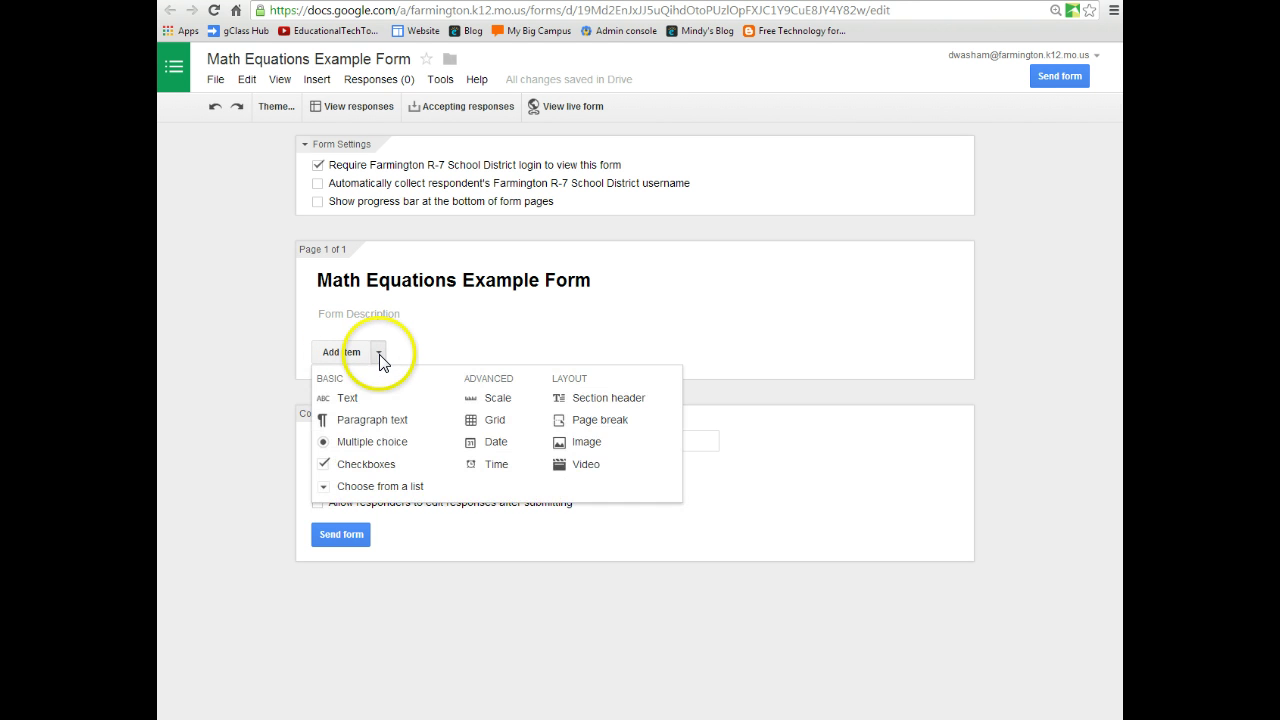
click(586, 444)
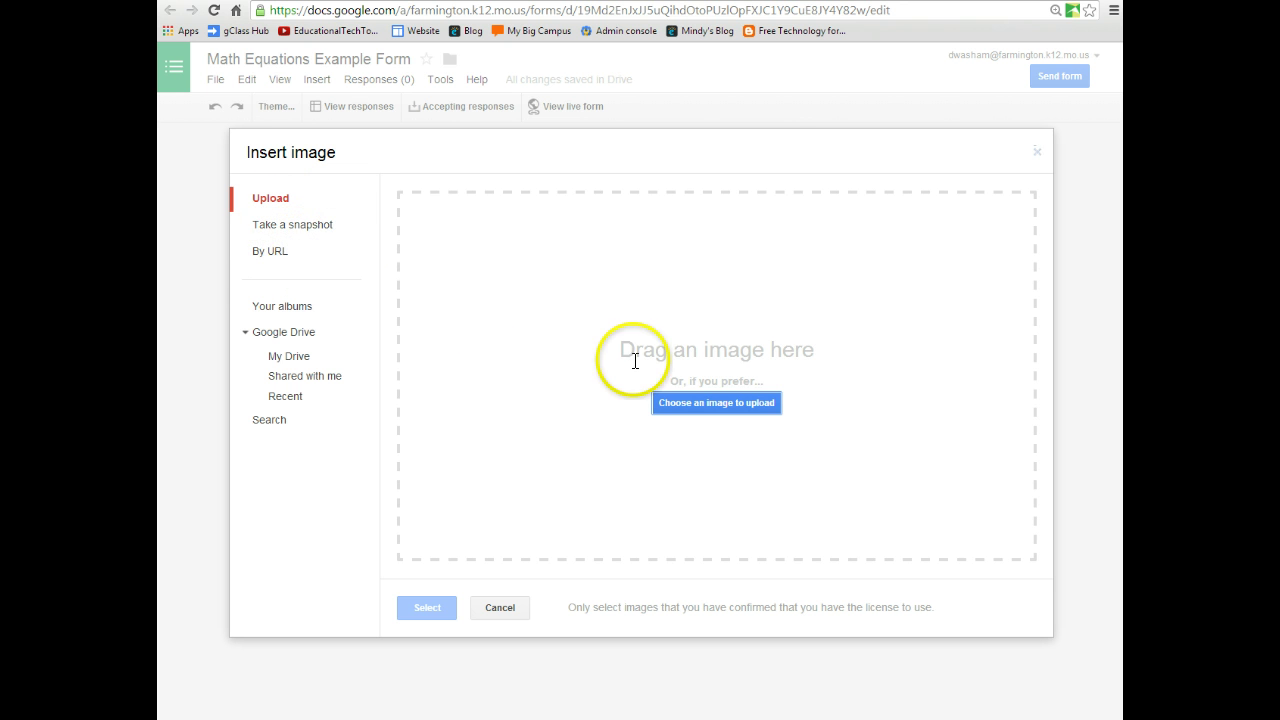
click(295, 259)
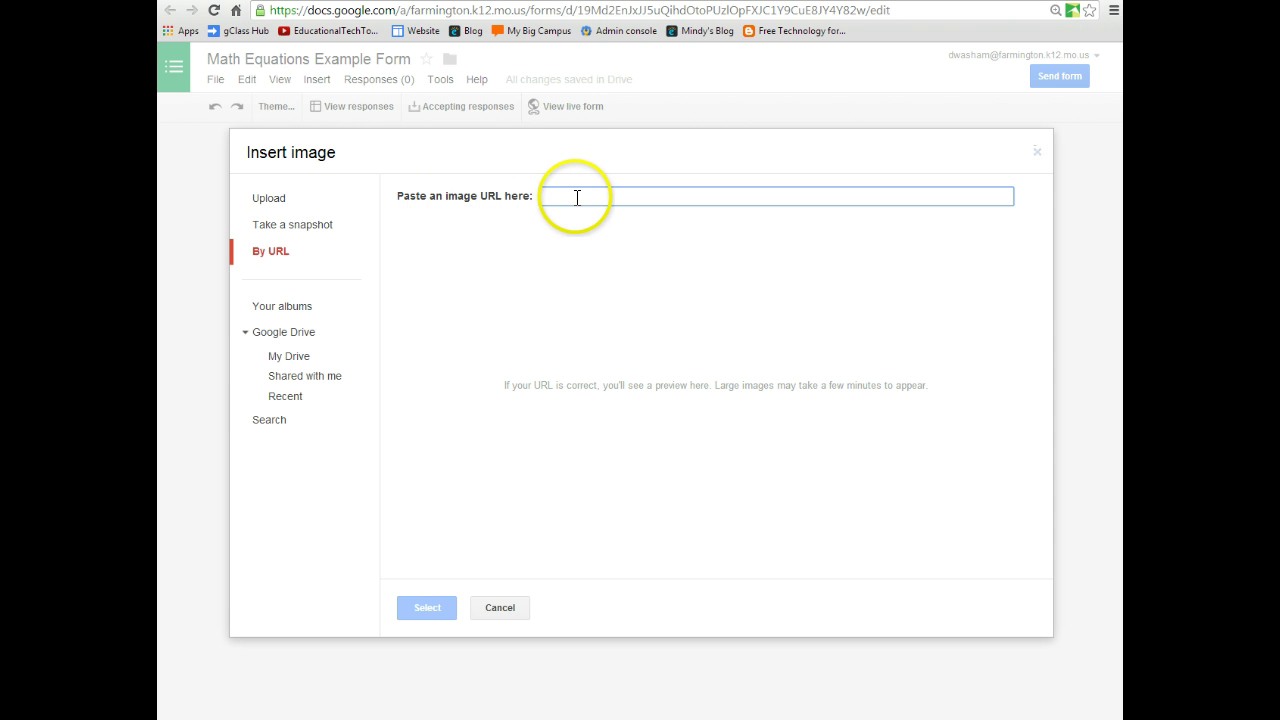
key(ctrl+Tab)
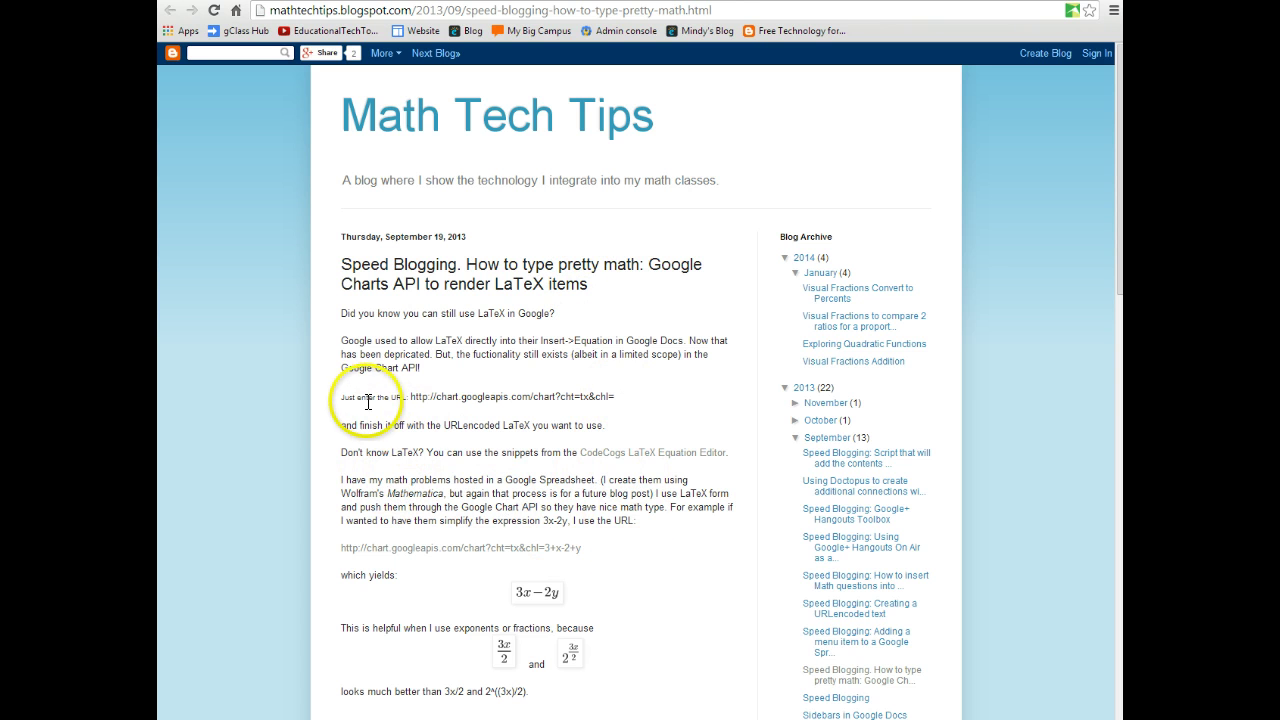
drag(341, 397, 613, 396)
key(ctrl+c)
click(413, 399)
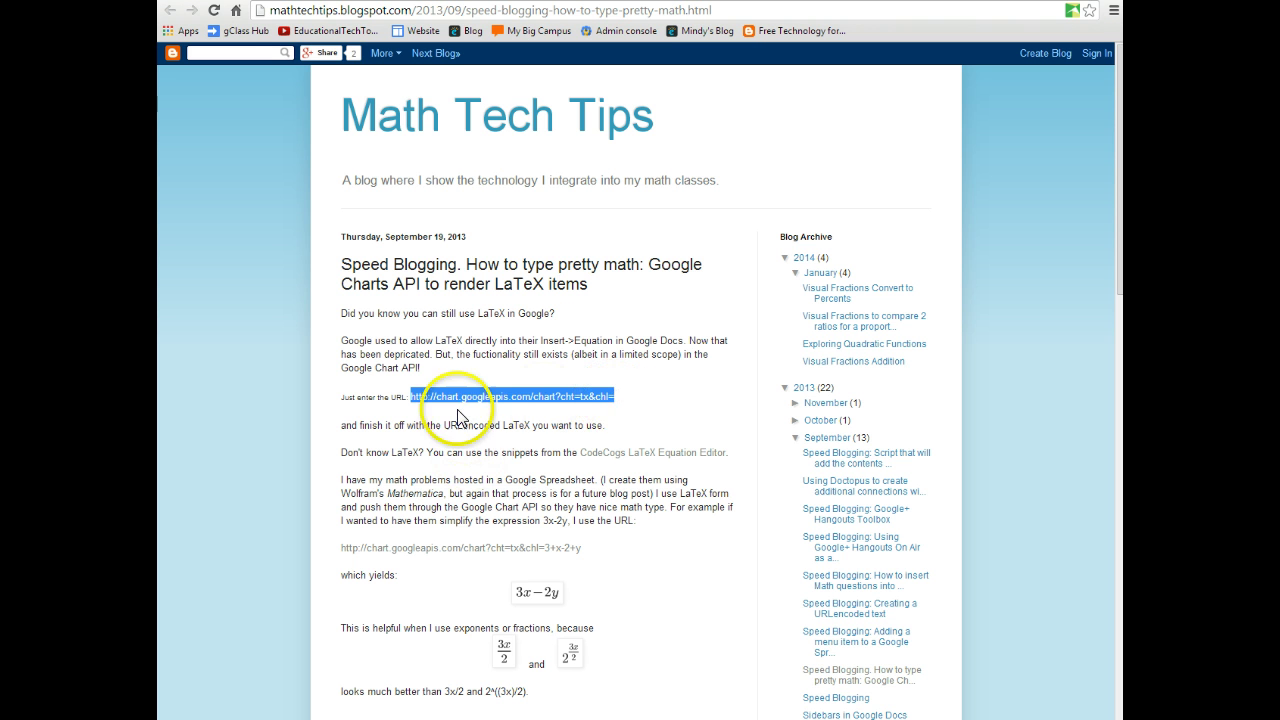
Step: Paste the chart URL into the image address field, fix cht=tx, and append 3x+7=28
key(ctrl+Tab)
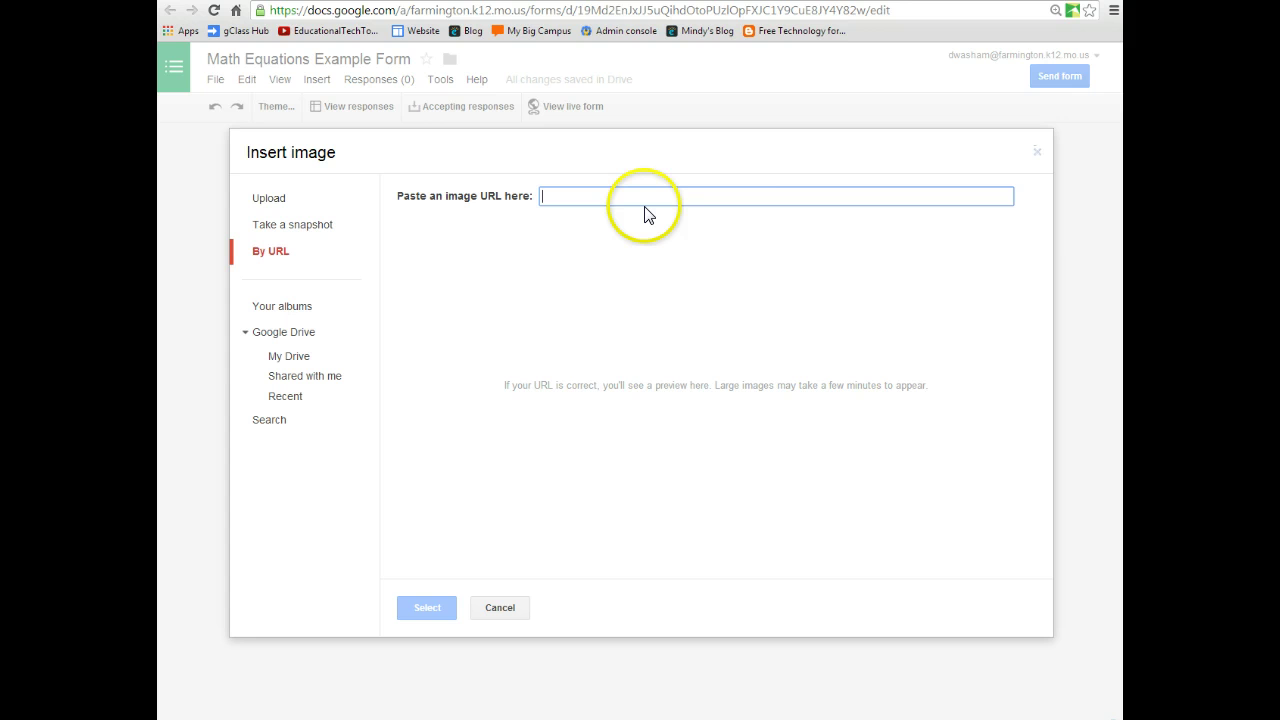
key(ctrl+v)
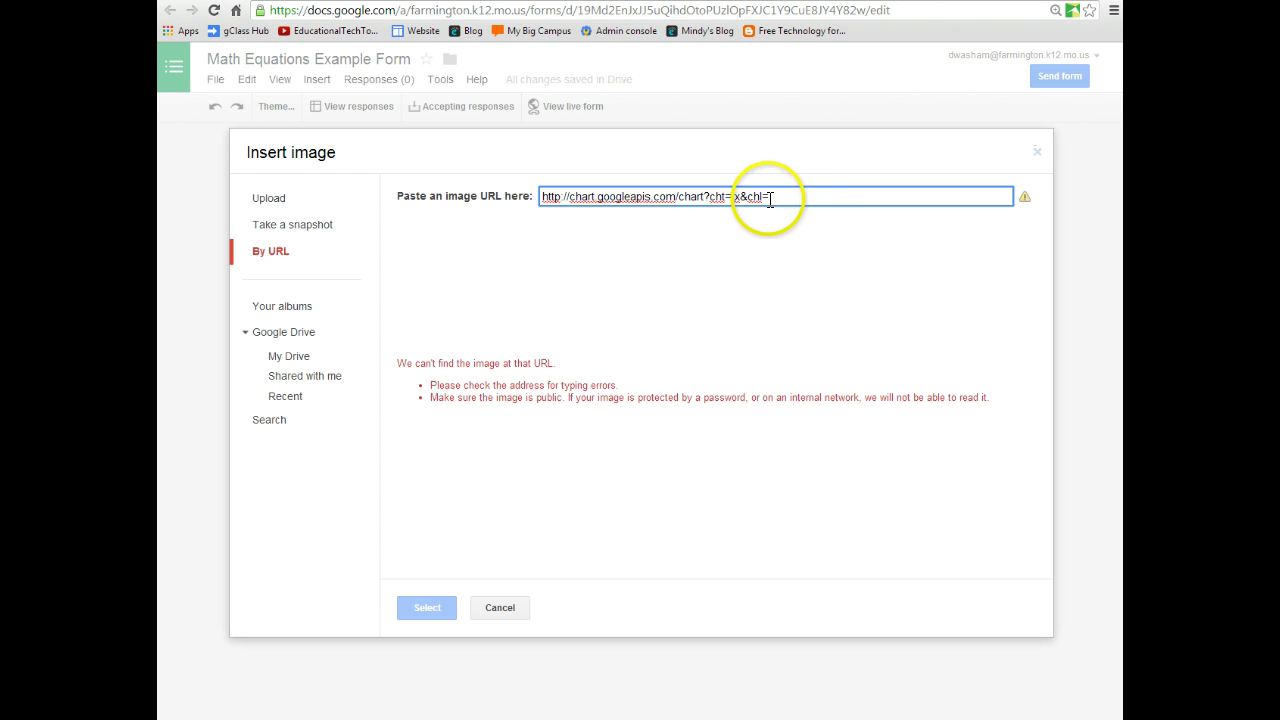
text(t)
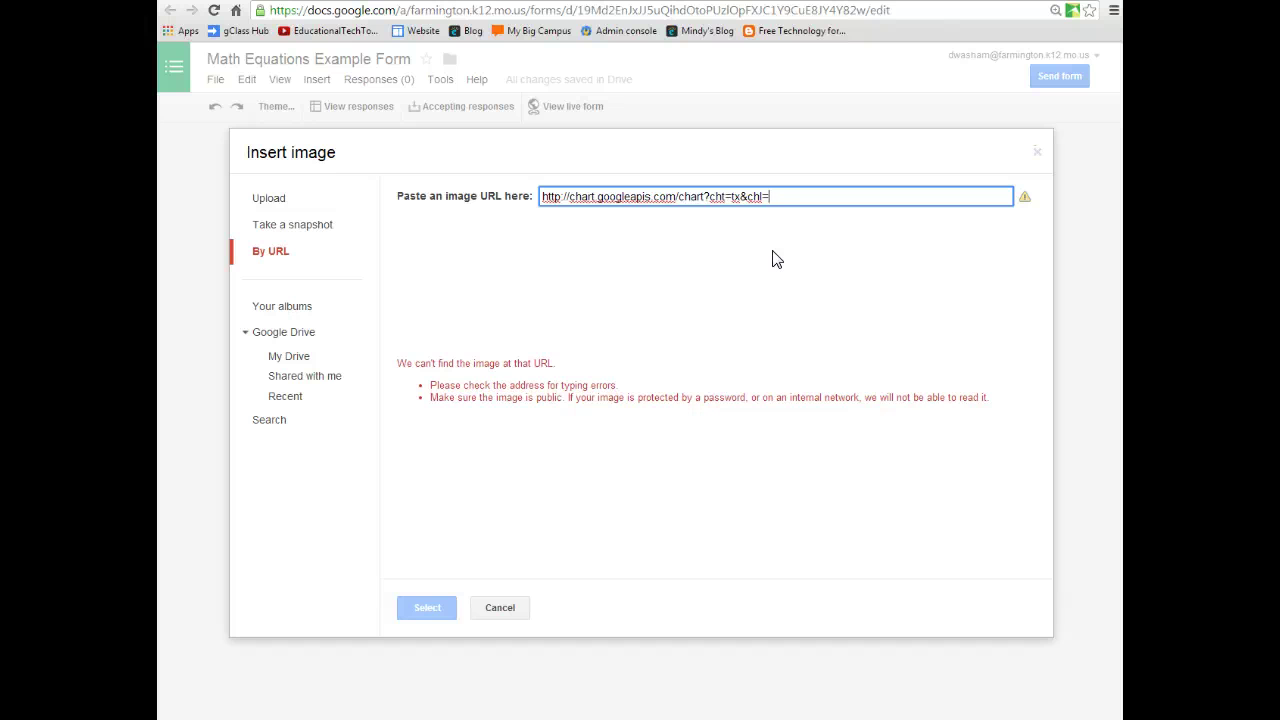
text(3x)
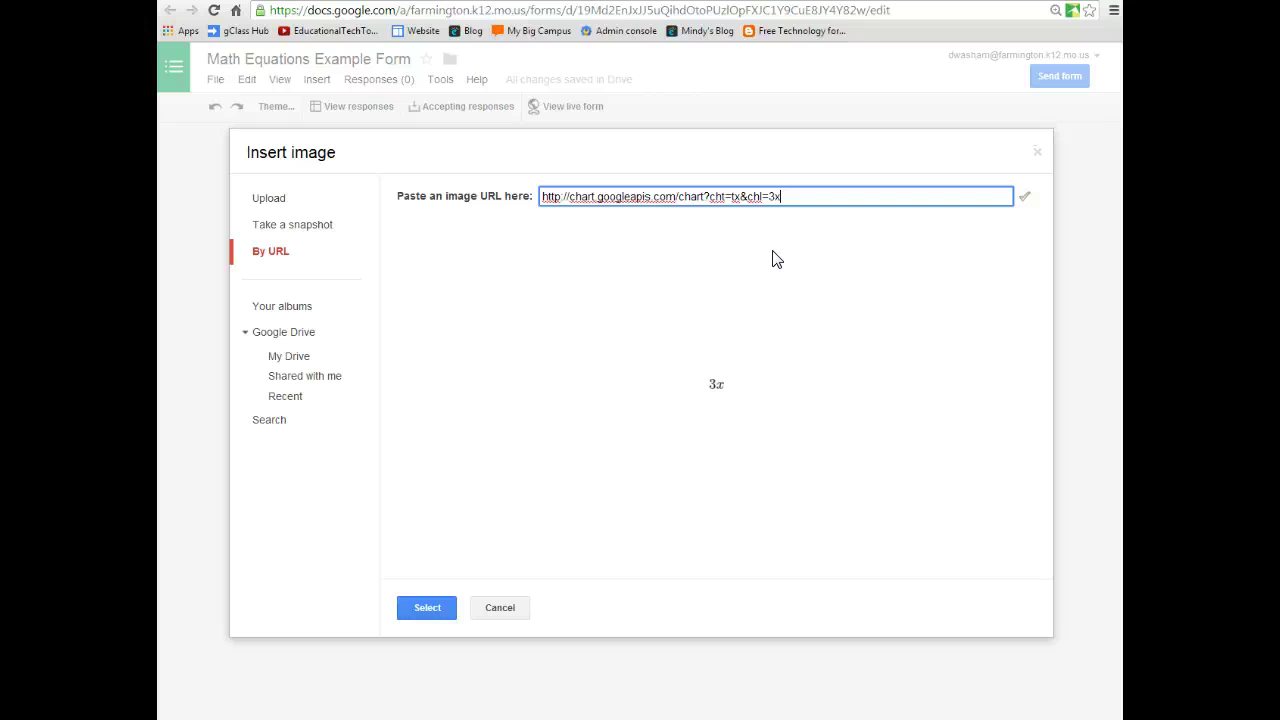
text(+7=28)
Step: URL-encode 3x+7=28 into 3x%2B7%3D28 on meyerweb and copy the result
key(ctrl+Tab)
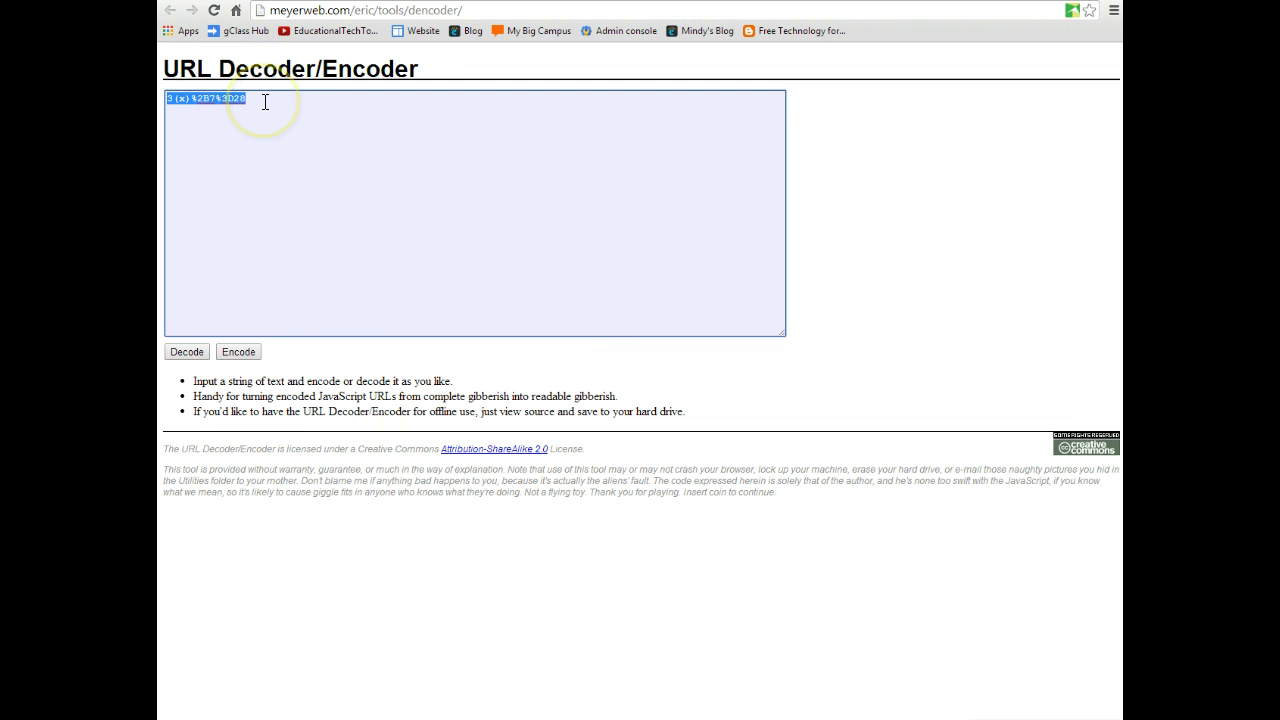
key(BackSpace)
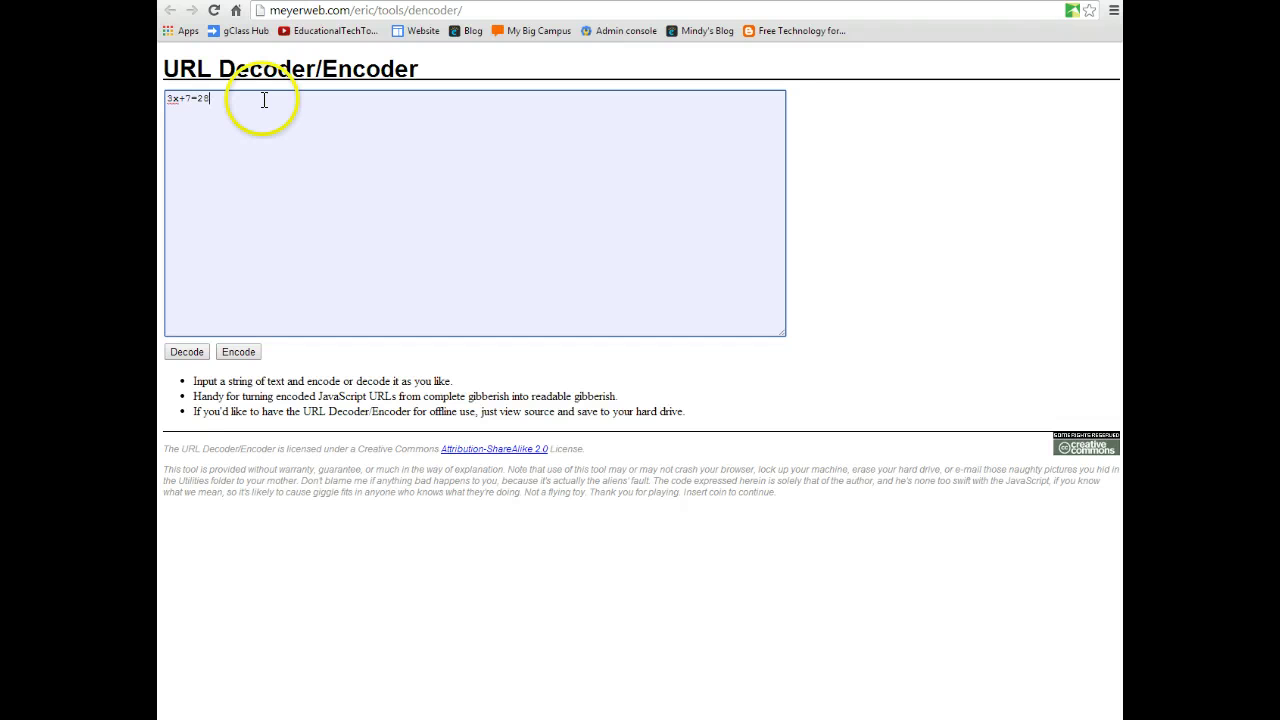
click(238, 352)
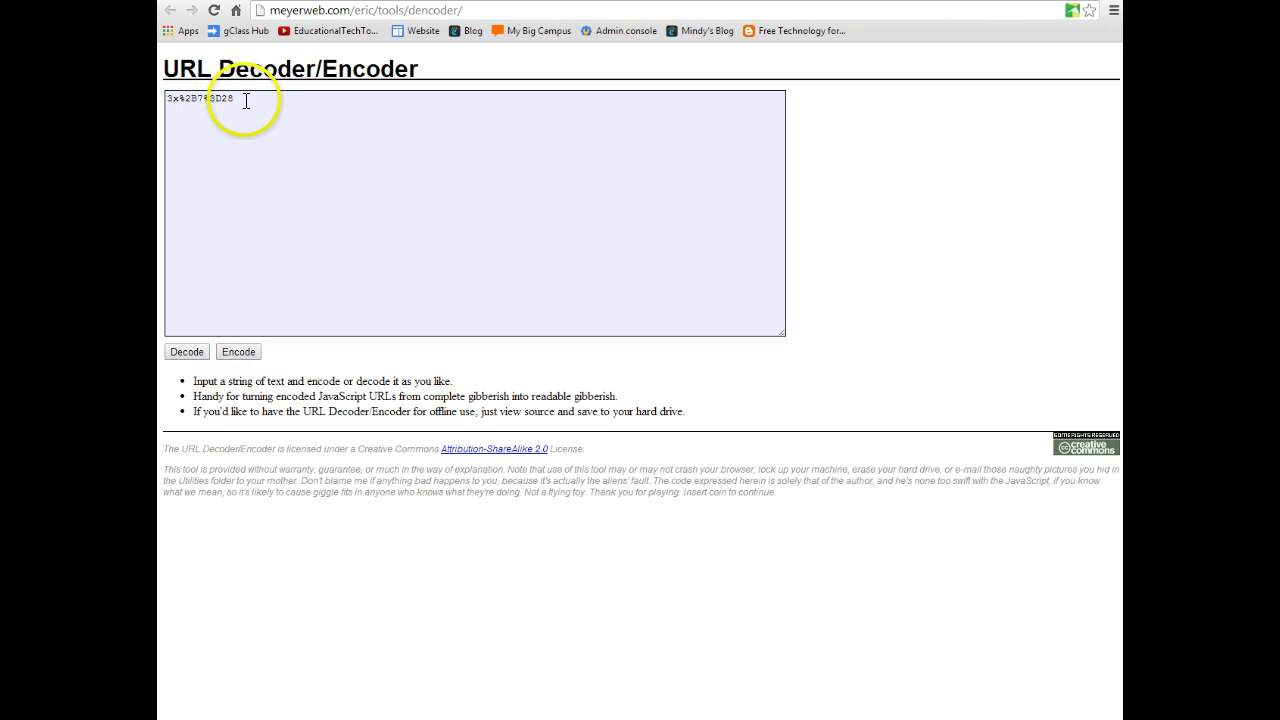
drag(207, 97, 180, 103)
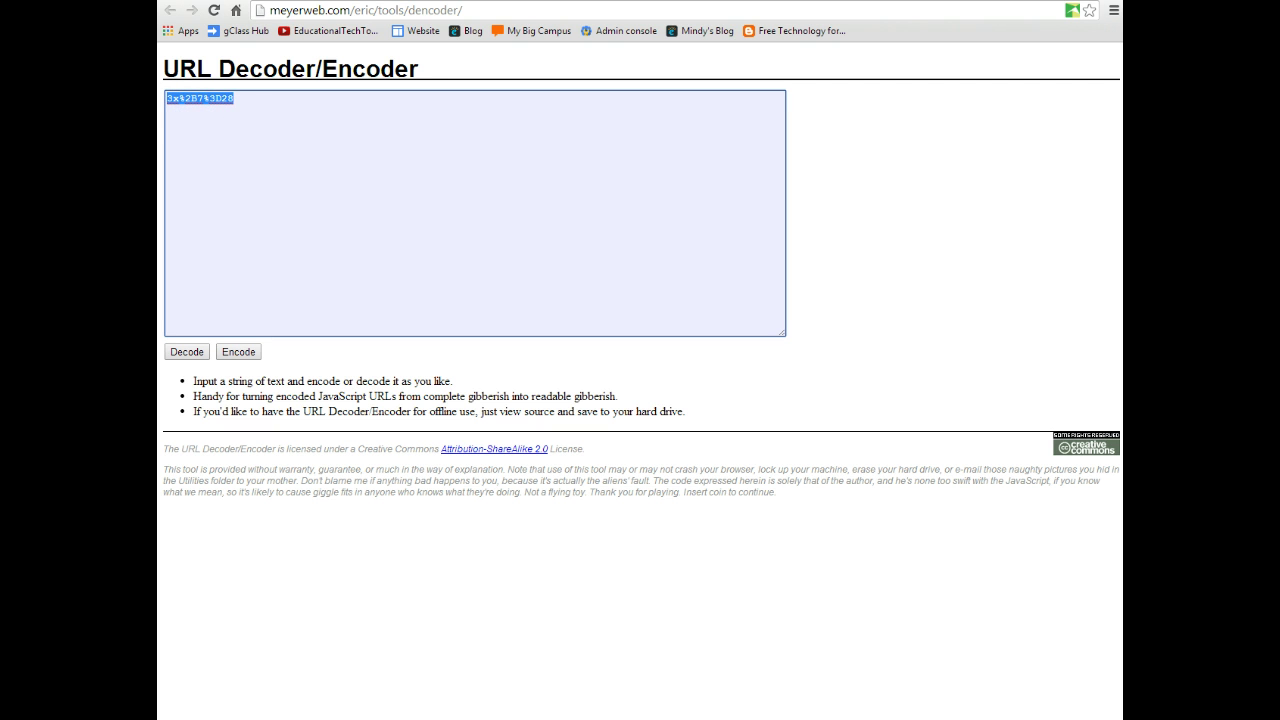
key(ctrl+Tab)
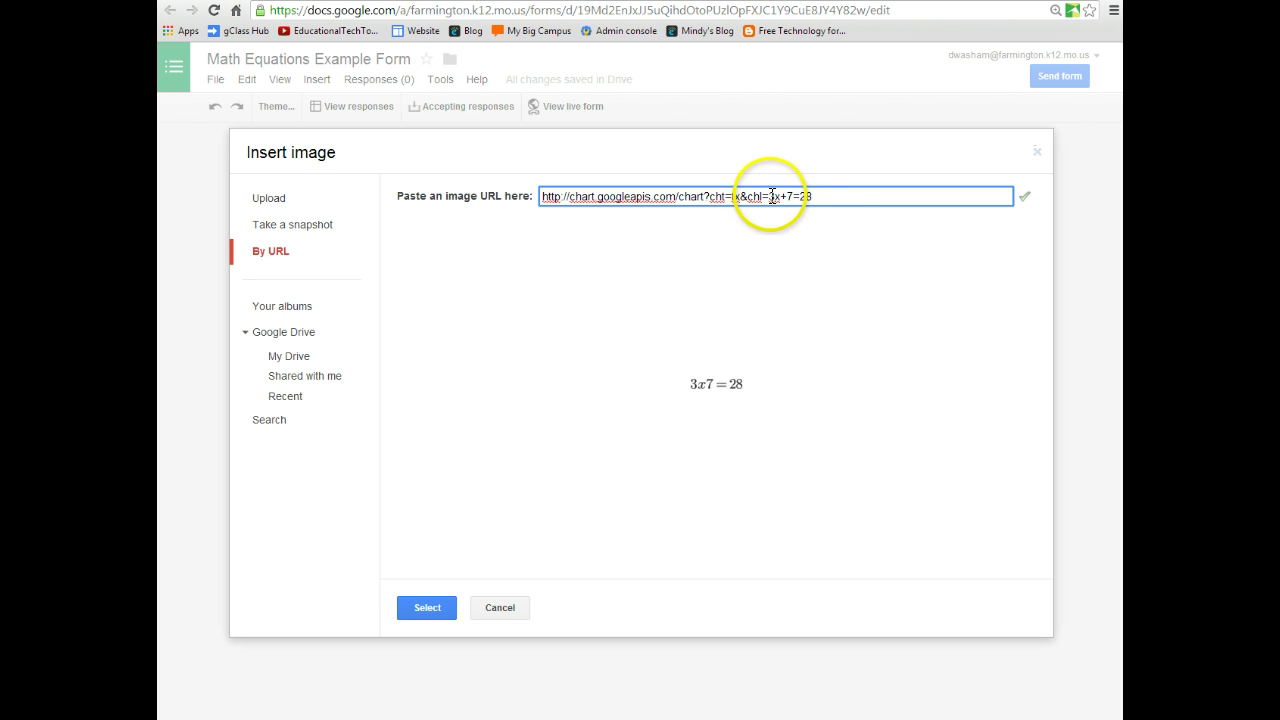
Step: Replace 3x+7=28 in the image URL with 3x%2B7%3D28 and confirm the rendered image
drag(770, 196, 818, 196)
key(BackSpace)
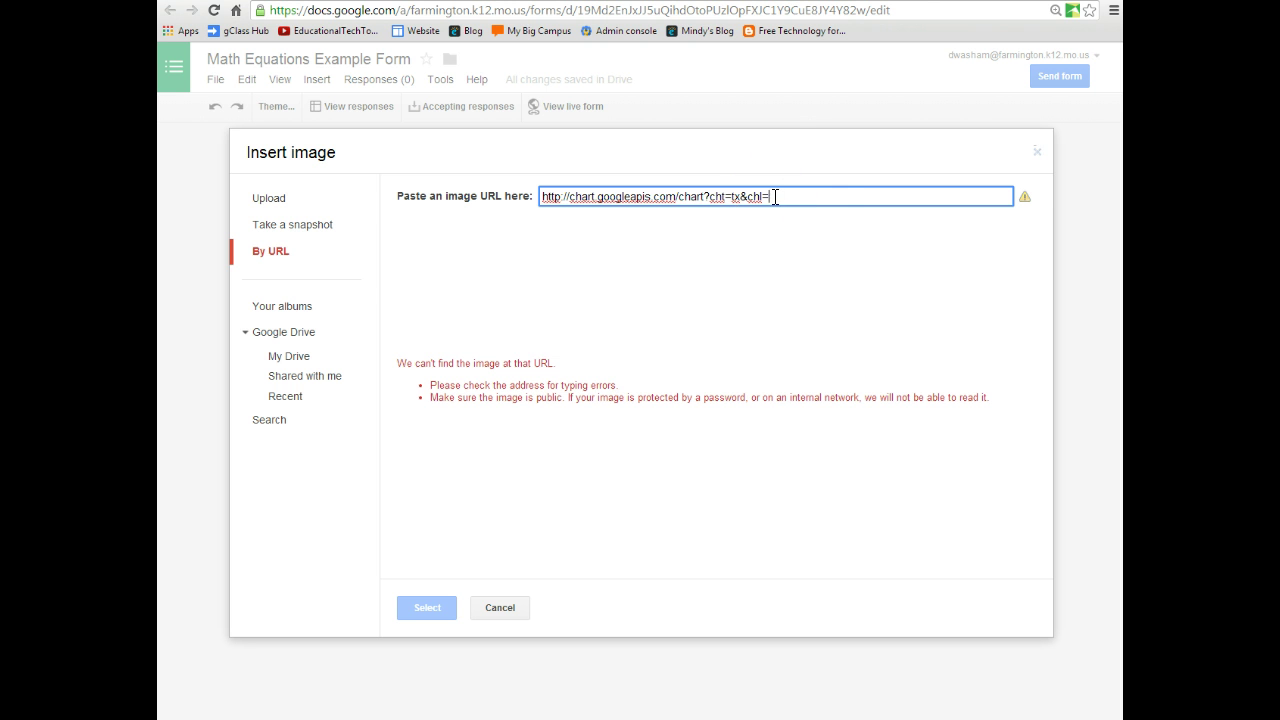
text(3%2B7%3D28)
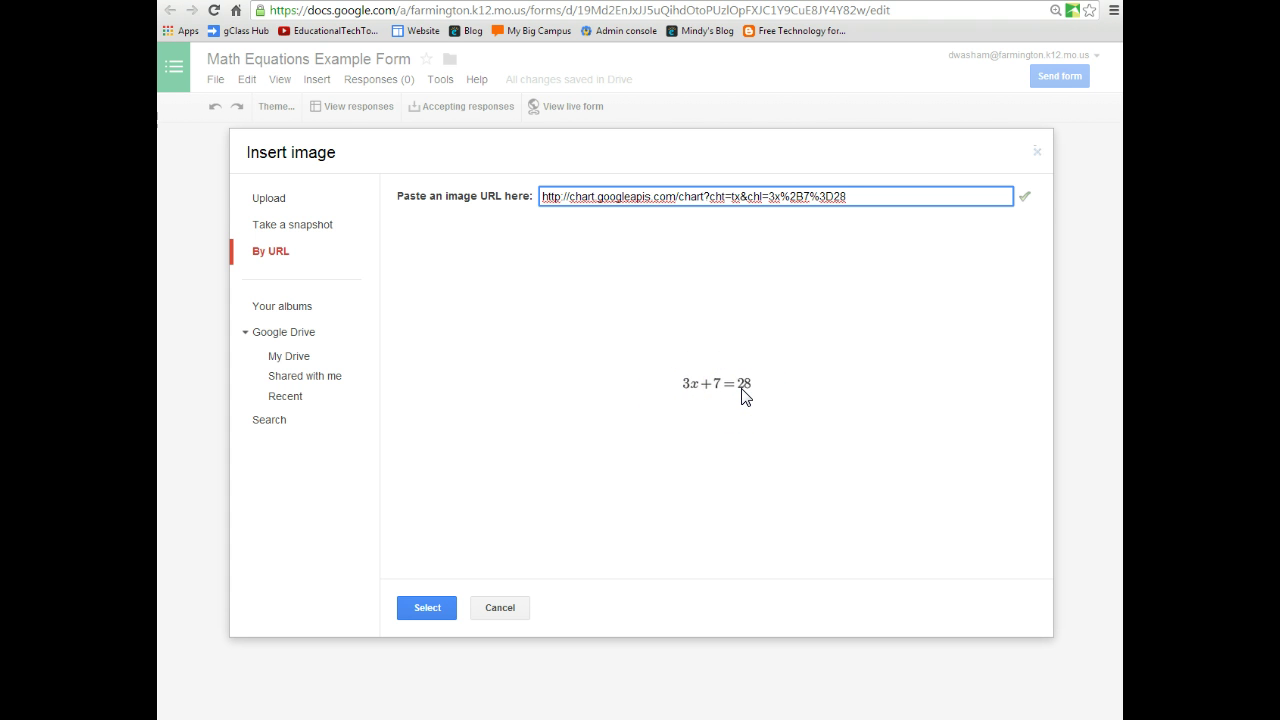
click(427, 612)
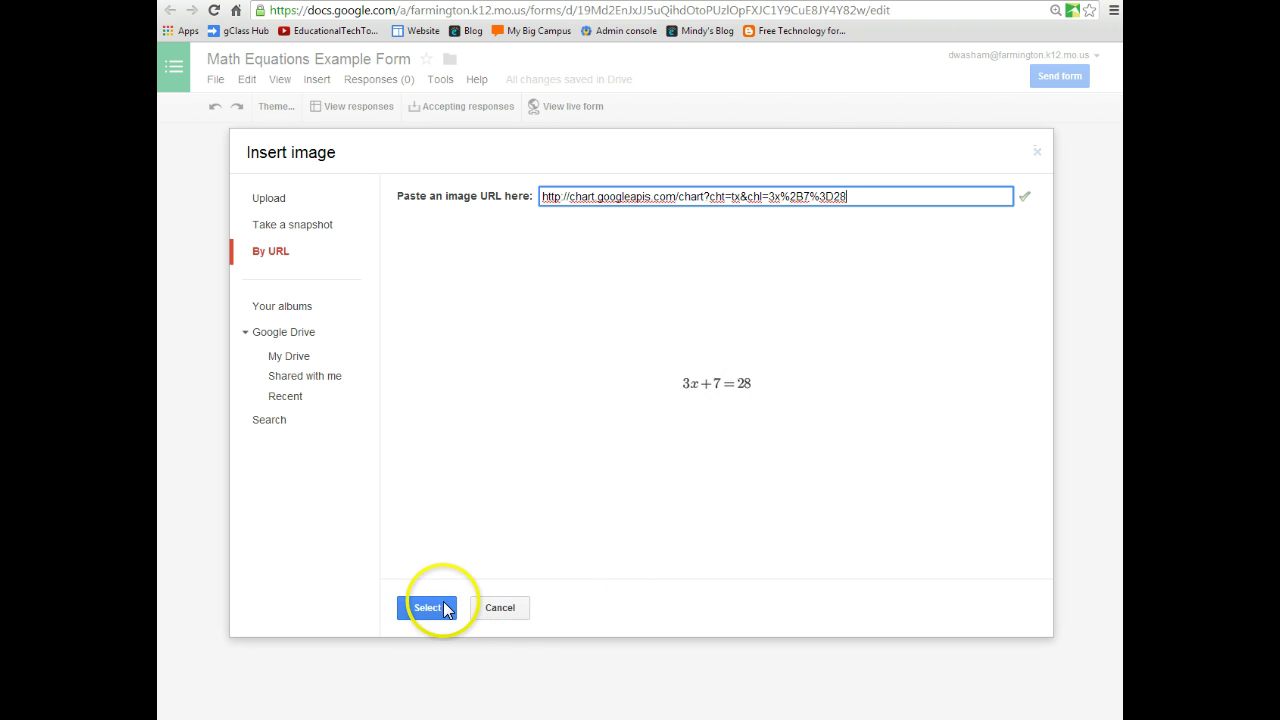
Step: Insert the 3x+7=28 equation image, title it 'Question 1', and centre it
click(426, 610)
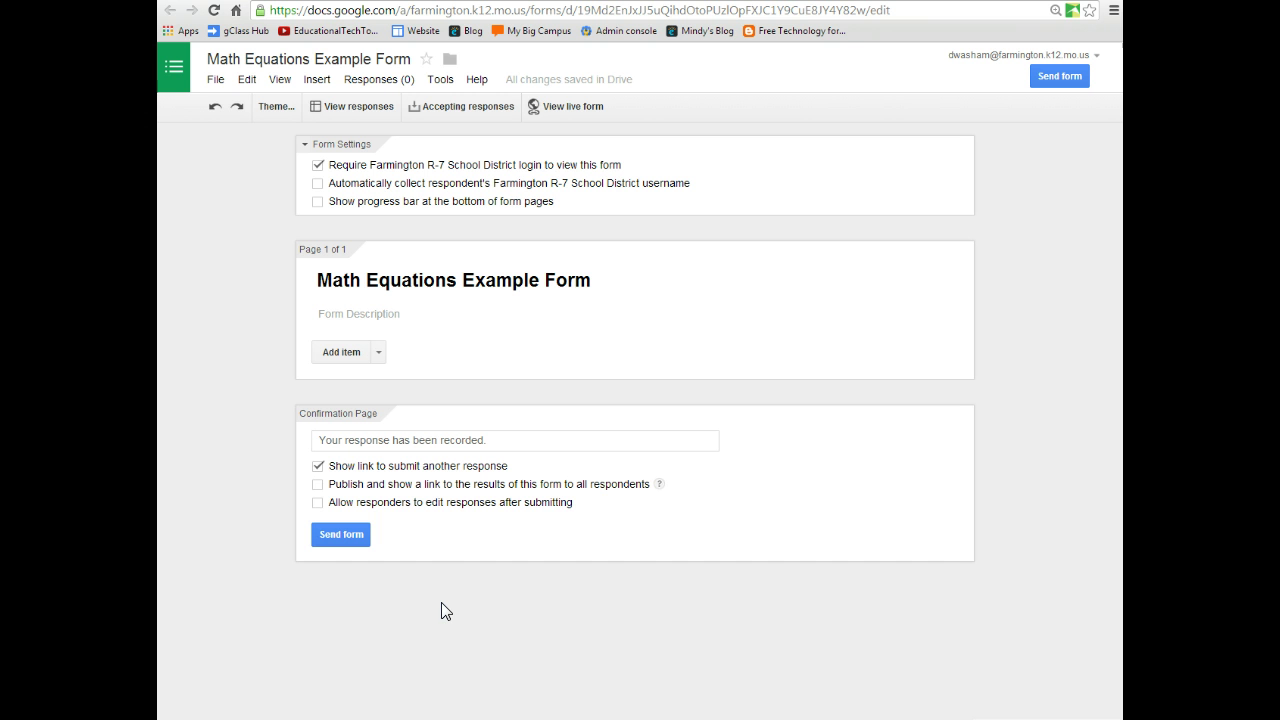
click(423, 573)
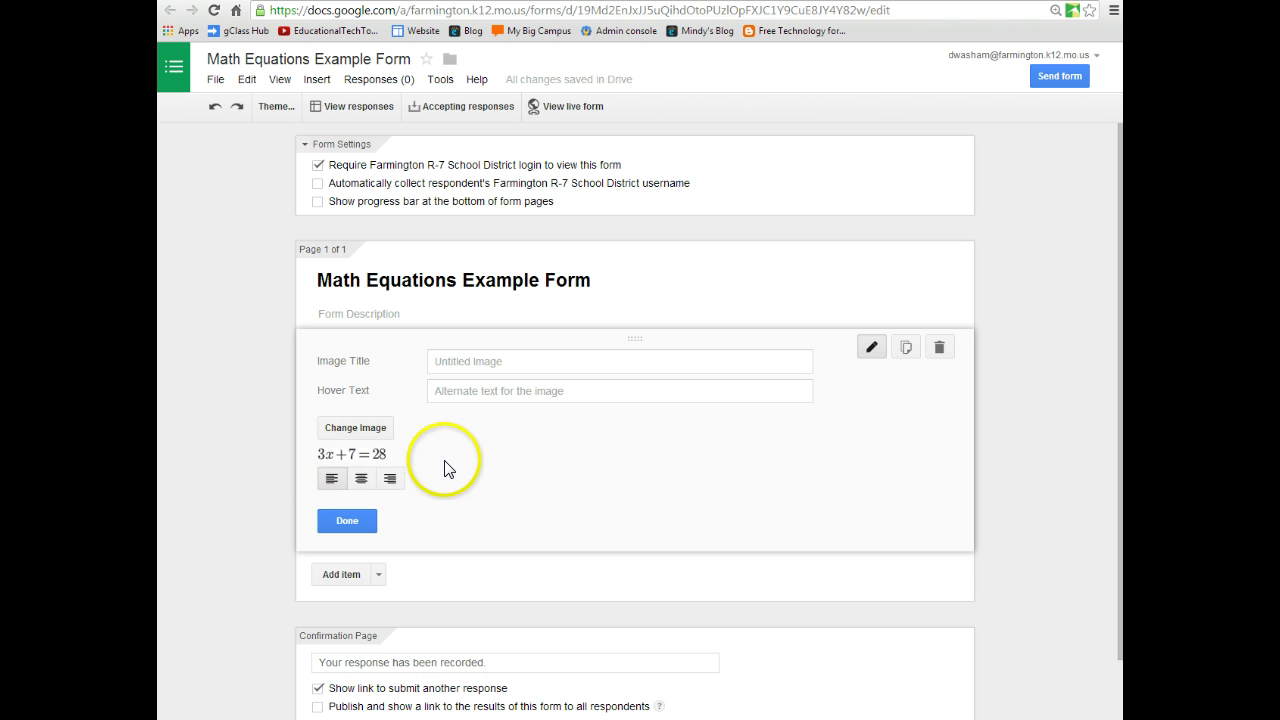
click(361, 480)
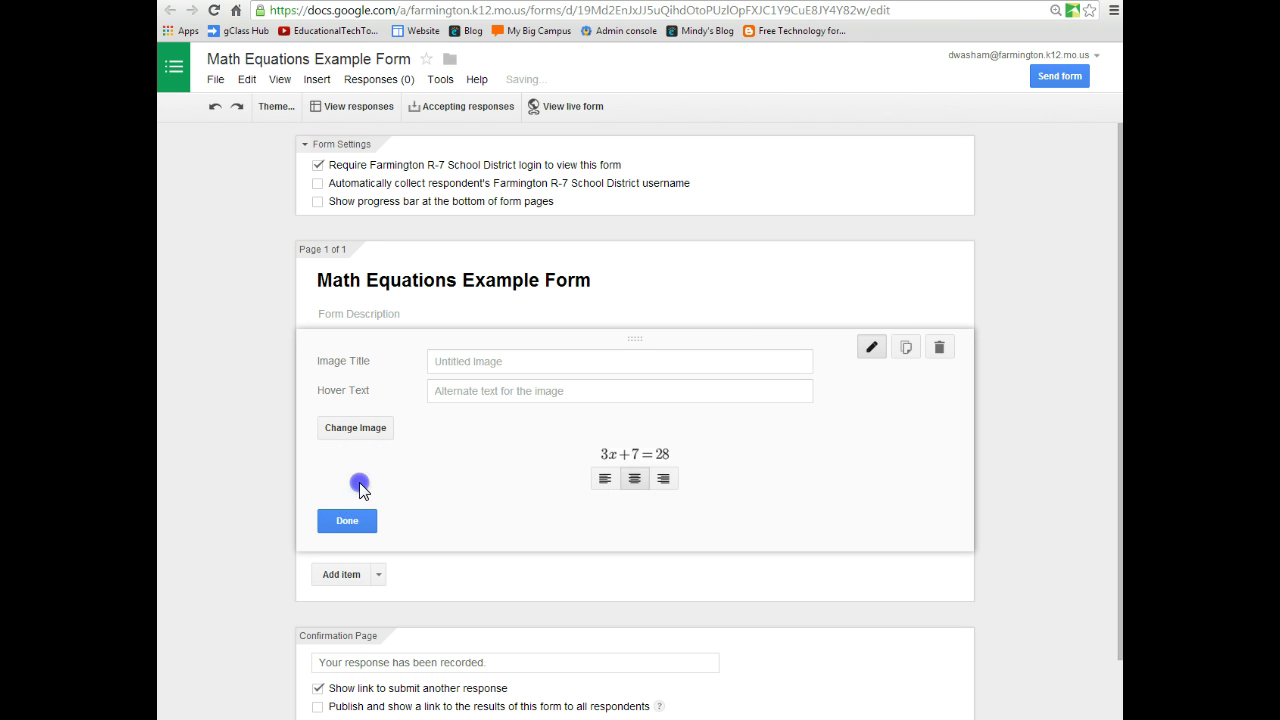
click(604, 478)
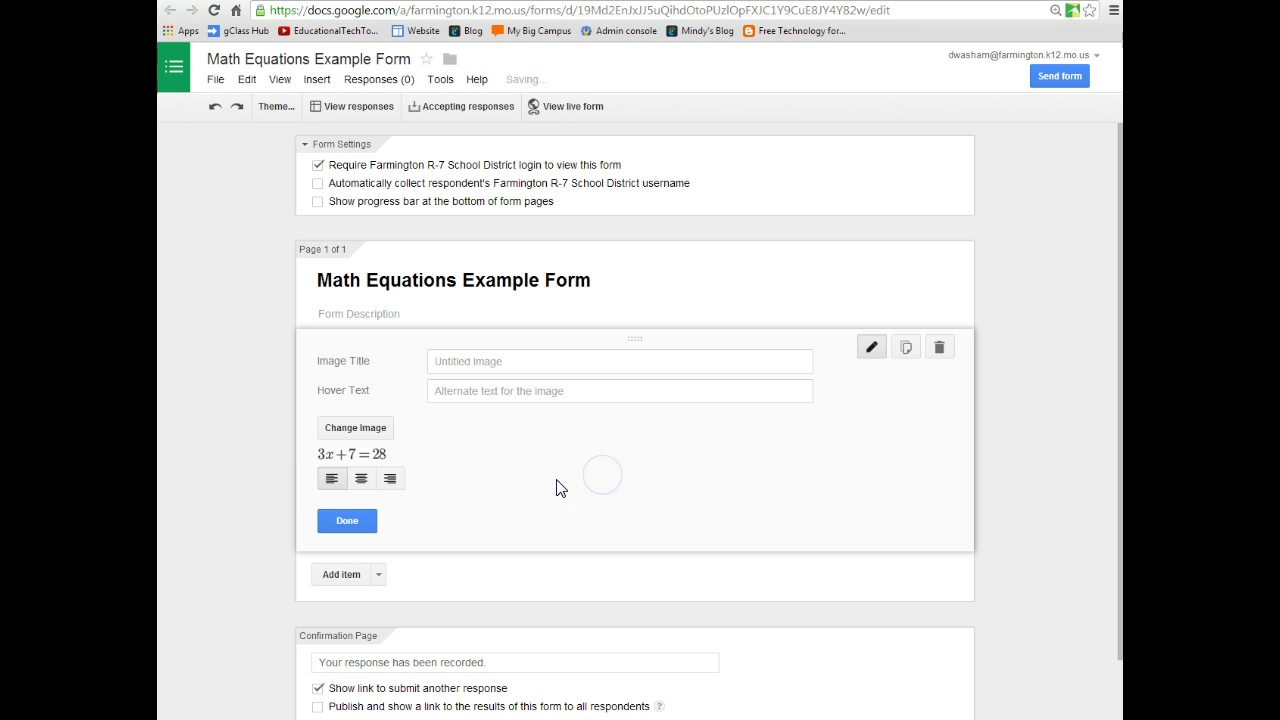
click(444, 364)
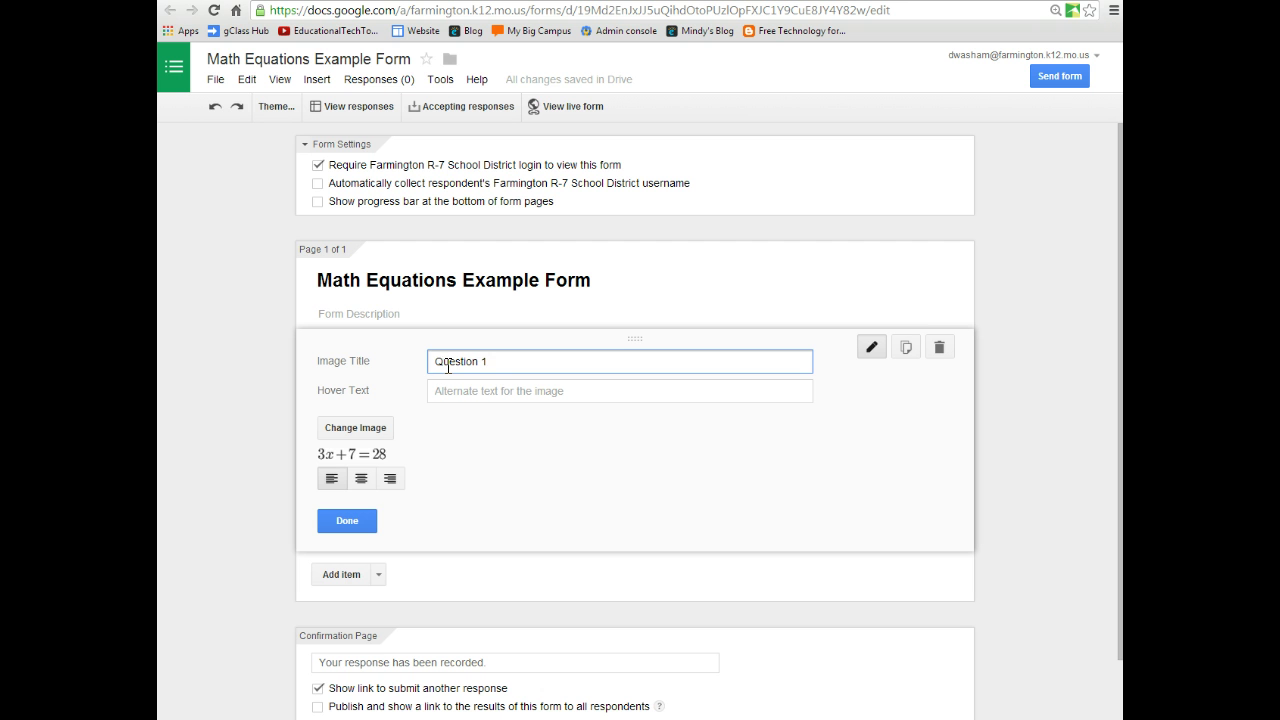
click(359, 479)
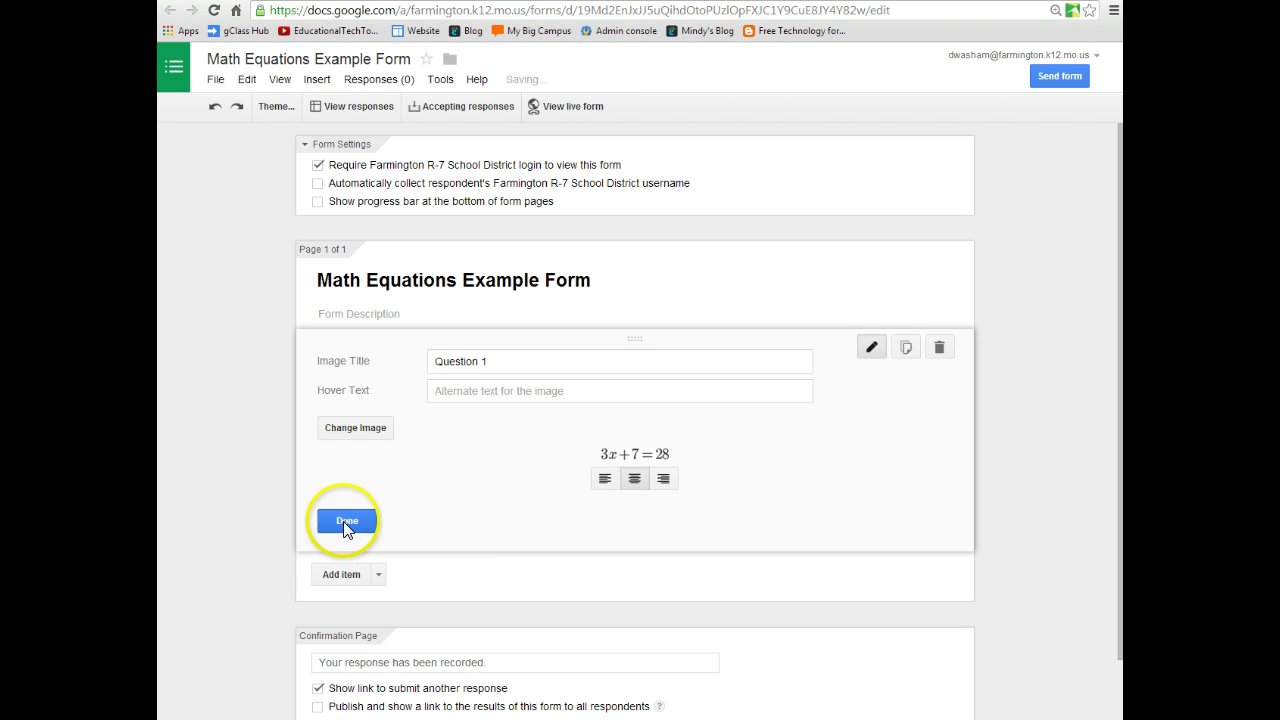
click(346, 521)
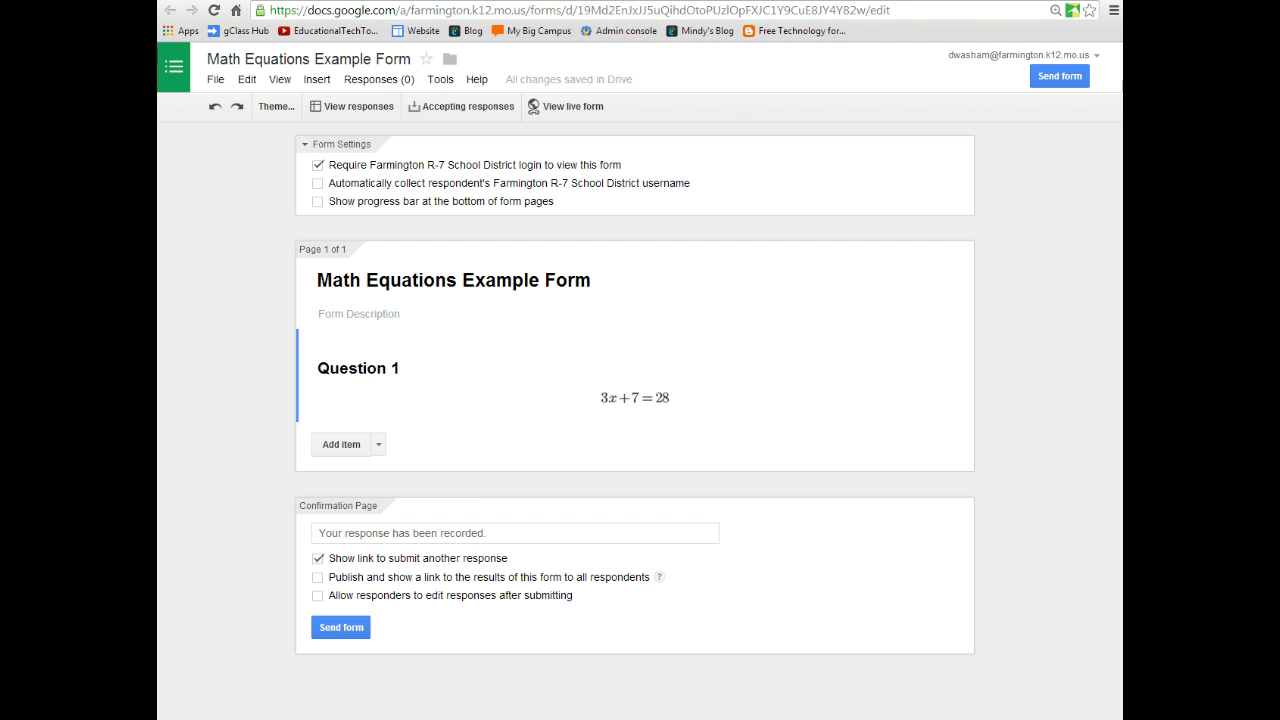
key(ctrl+Tab)
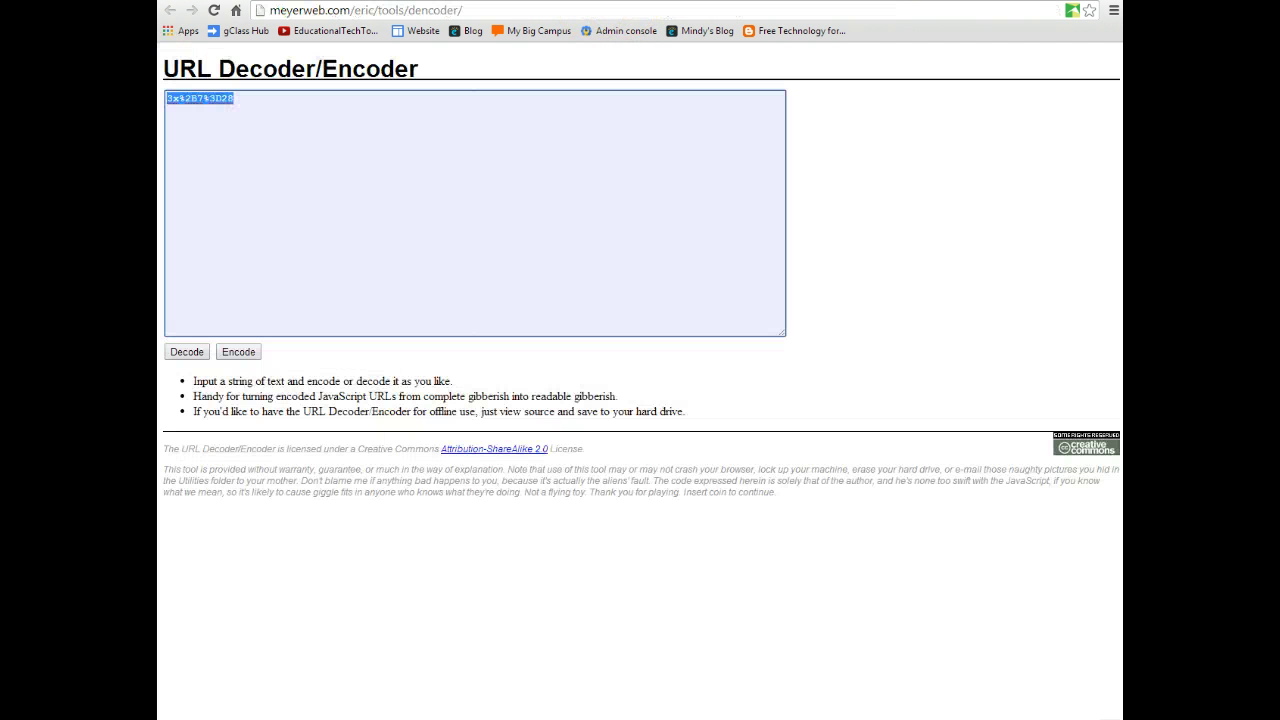
key(ctrl+shift+Tab)
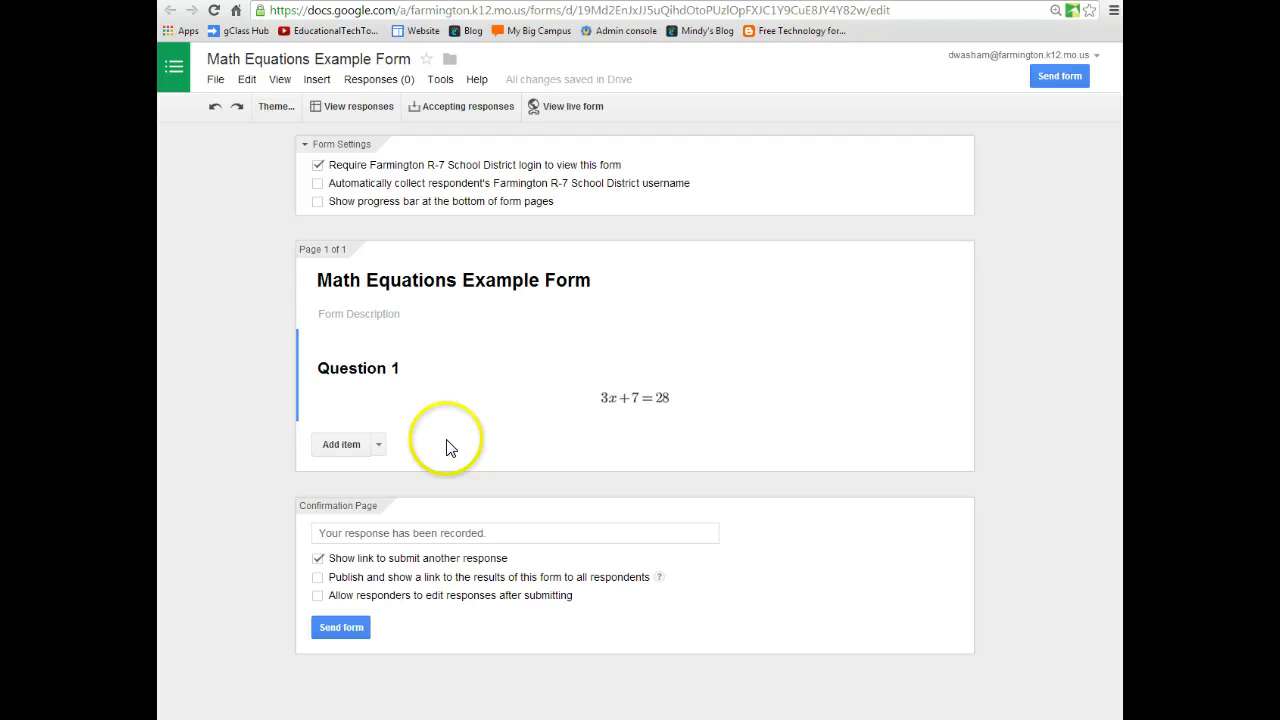
Step: Add another image item with the Upload option selected, then go to CodeCogs
click(380, 450)
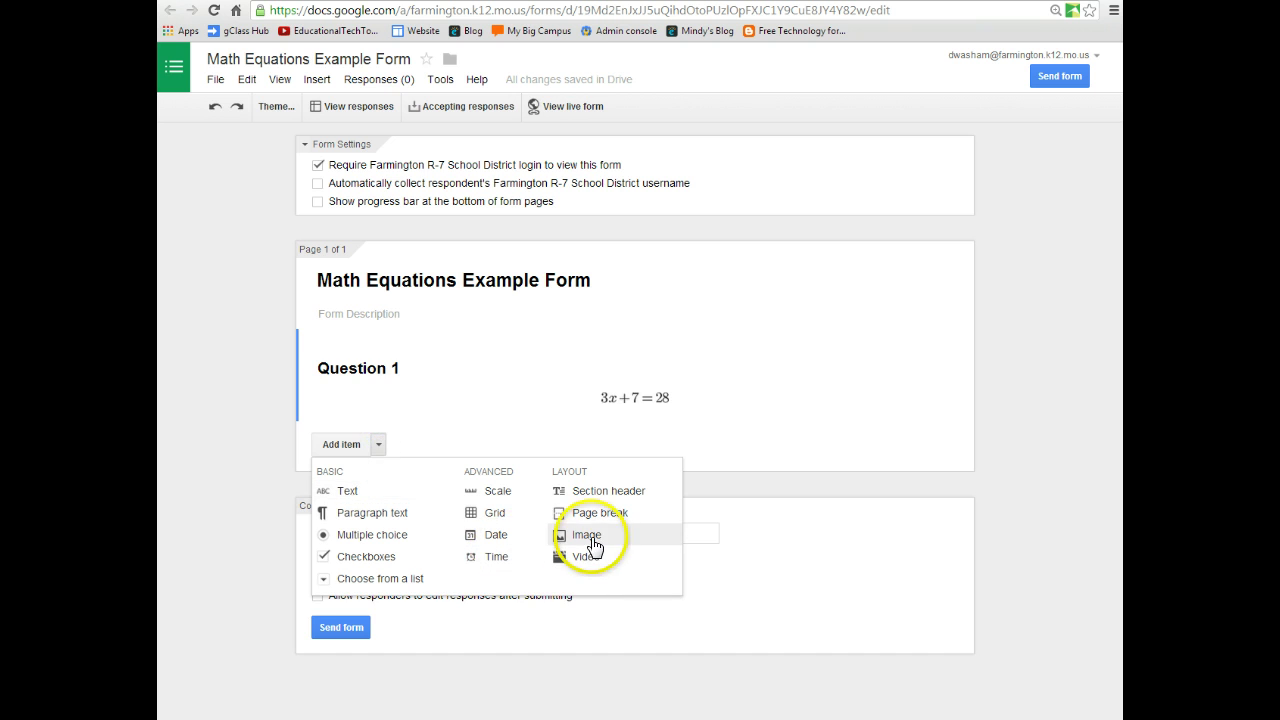
click(582, 537)
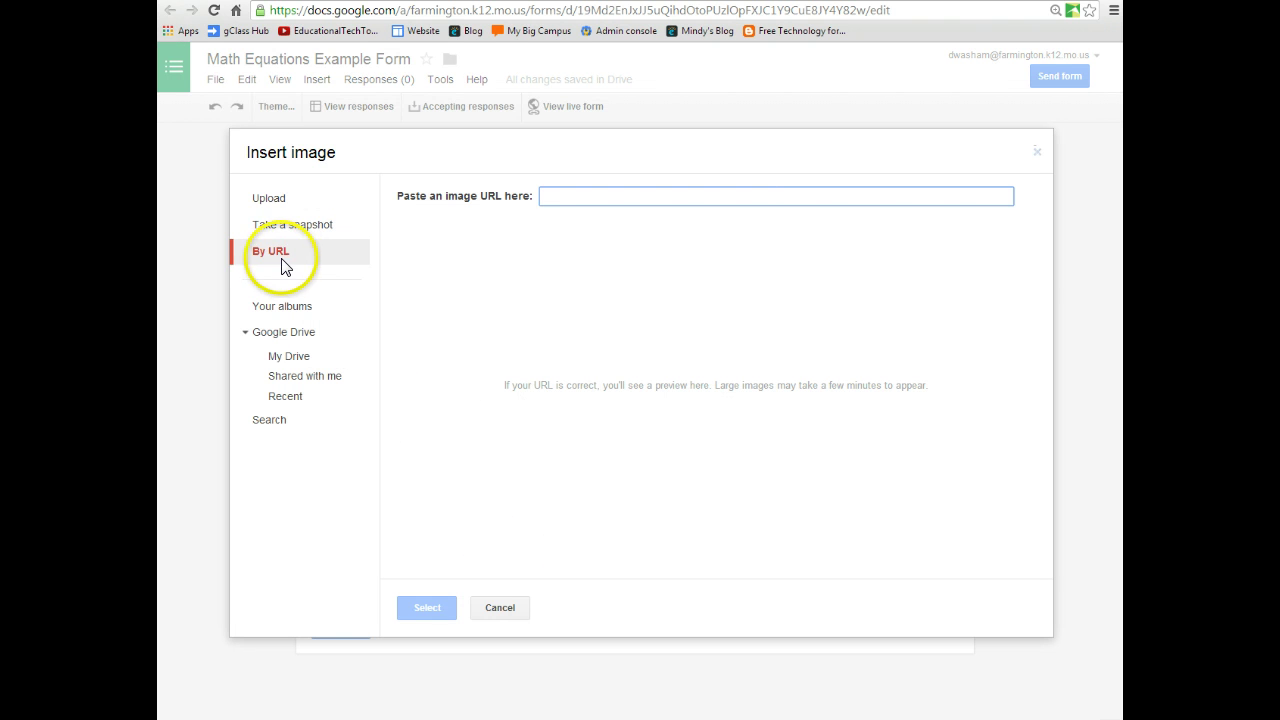
click(270, 203)
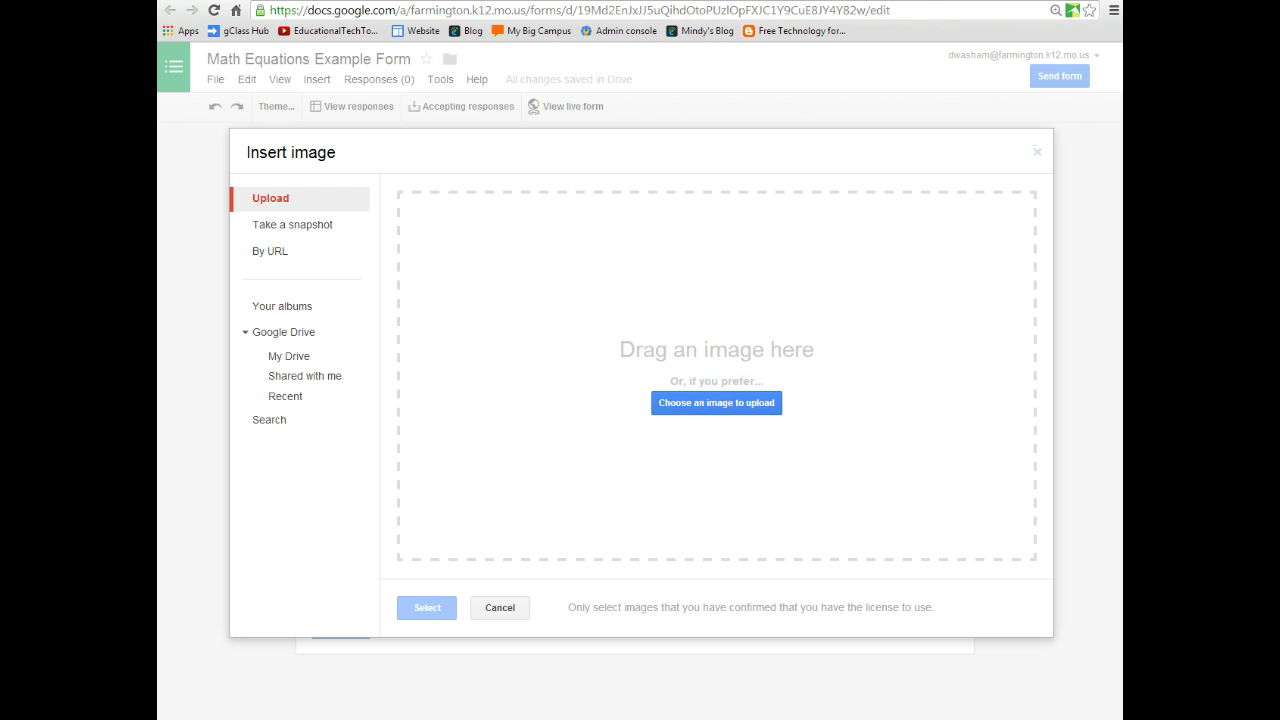
key(ctrl+Tab)
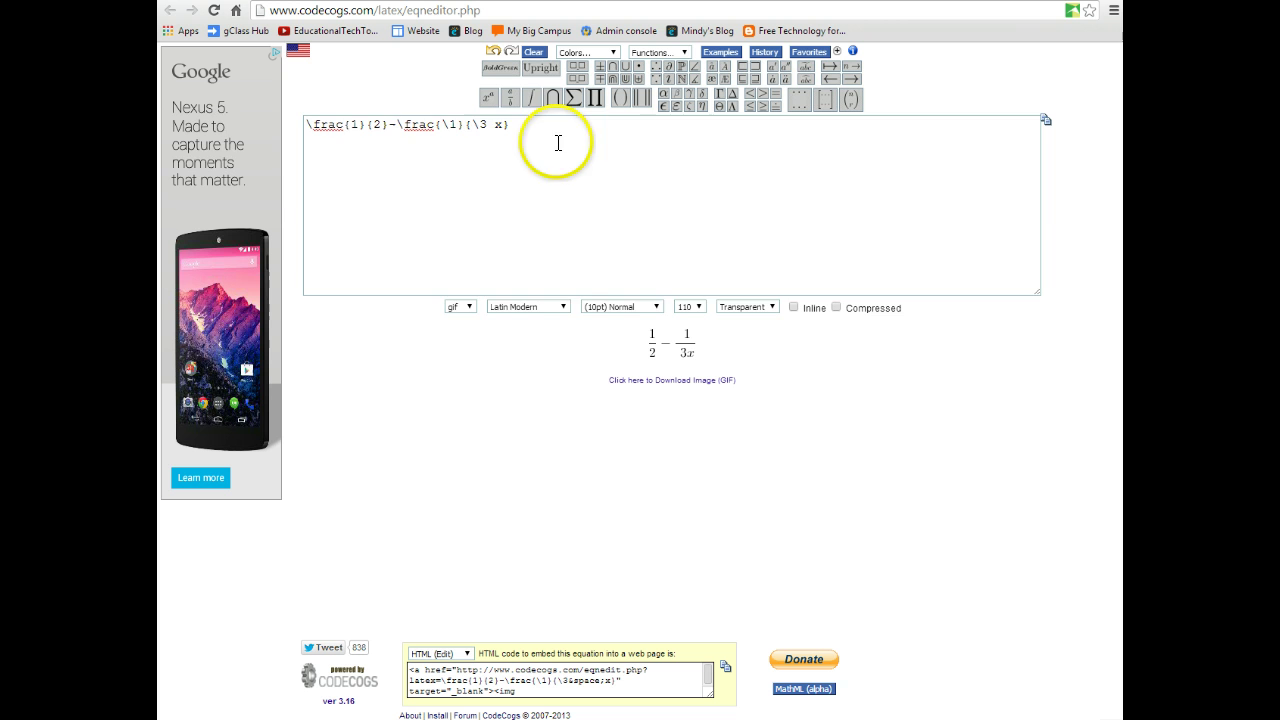
Step: Replace the CodeCogs LaTeX with two \frac fractions, 1/2 + 3/4, and download it as a GIF
drag(560, 134, 302, 124)
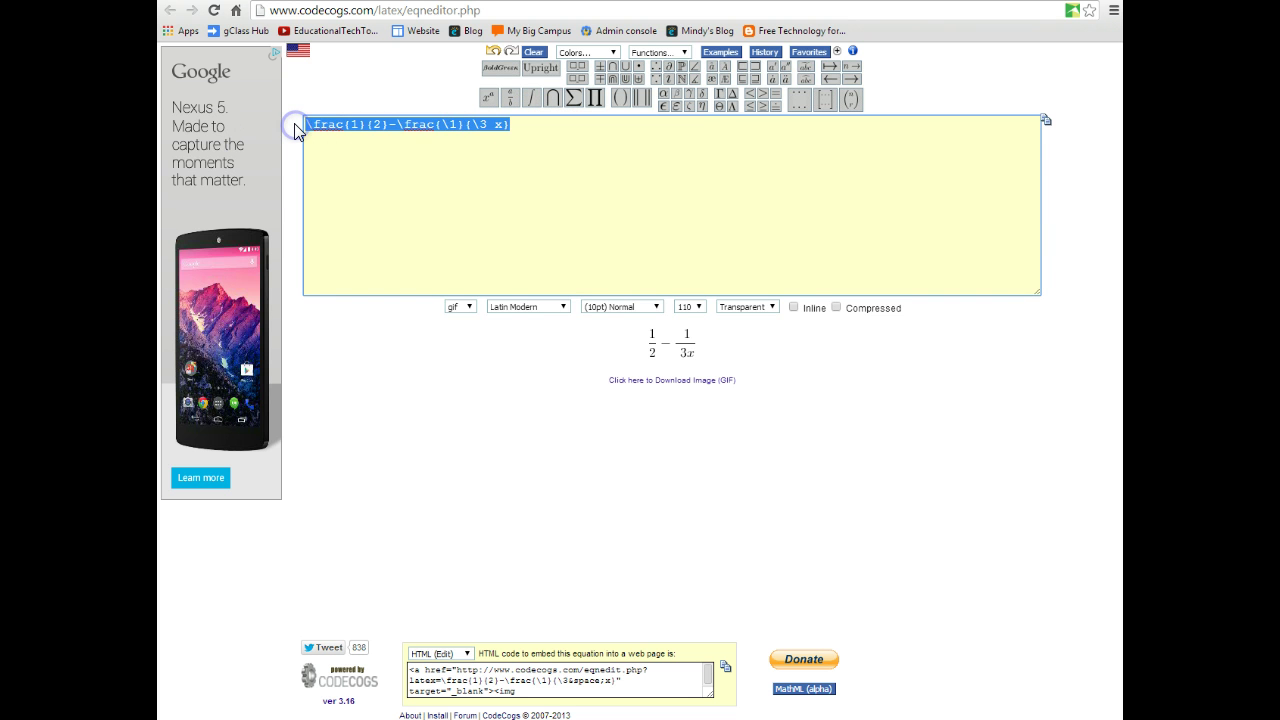
key(BackSpace)
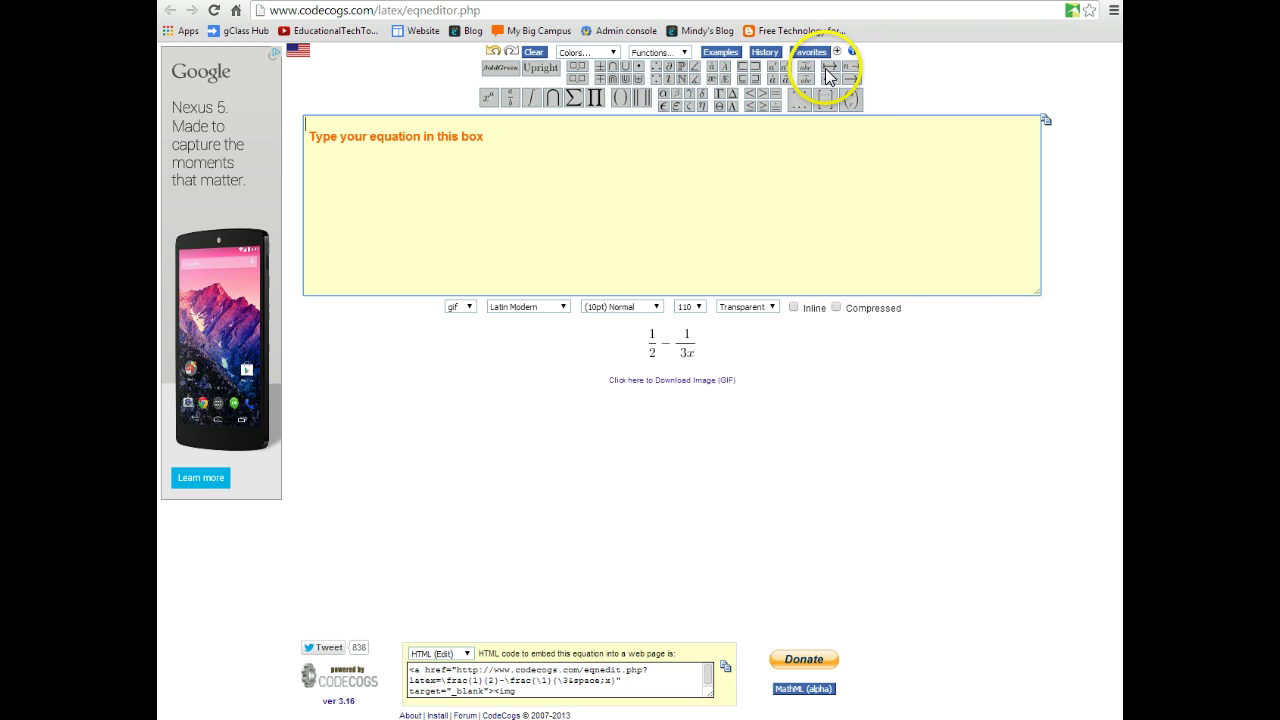
mouse_move(822, 100)
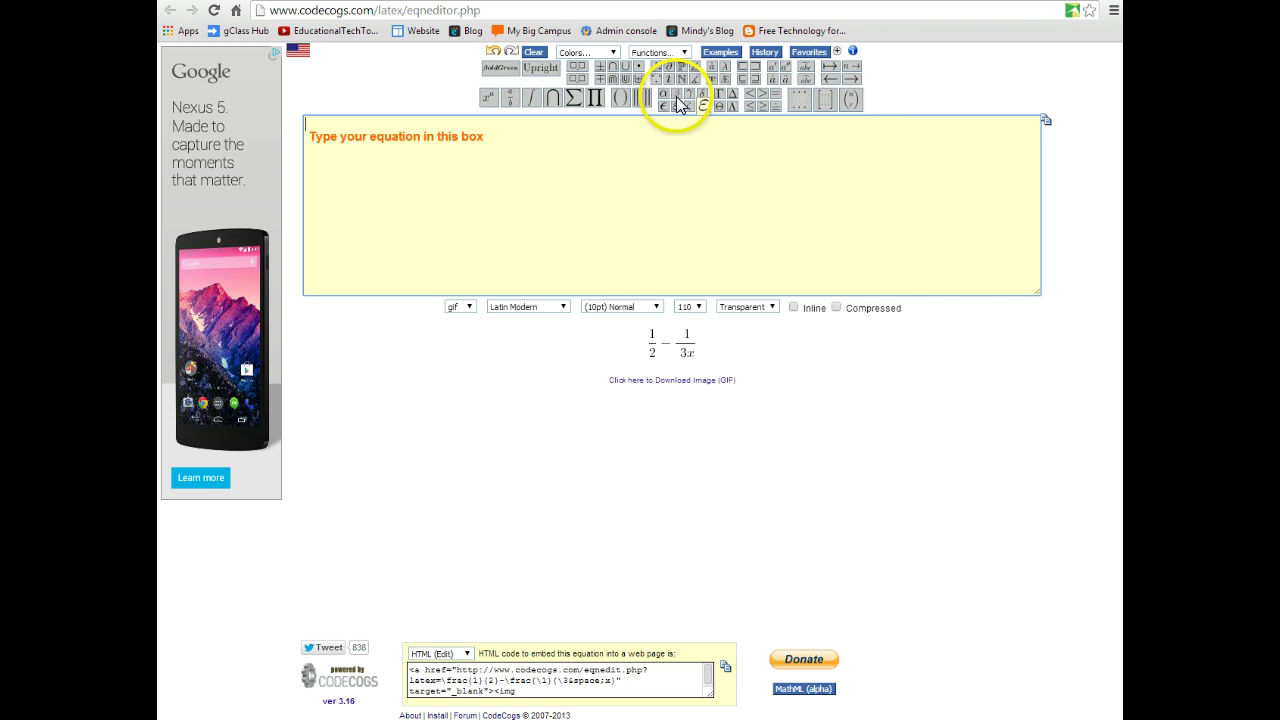
mouse_move(662, 86)
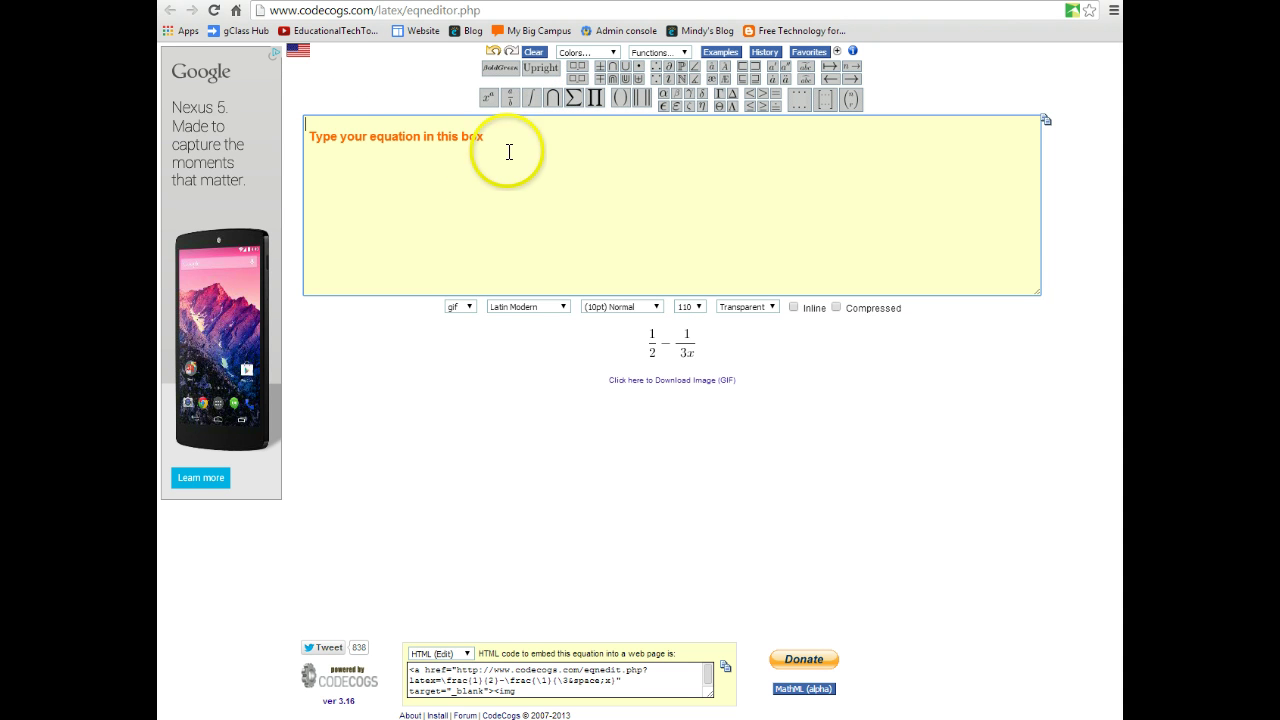
mouse_move(508, 96)
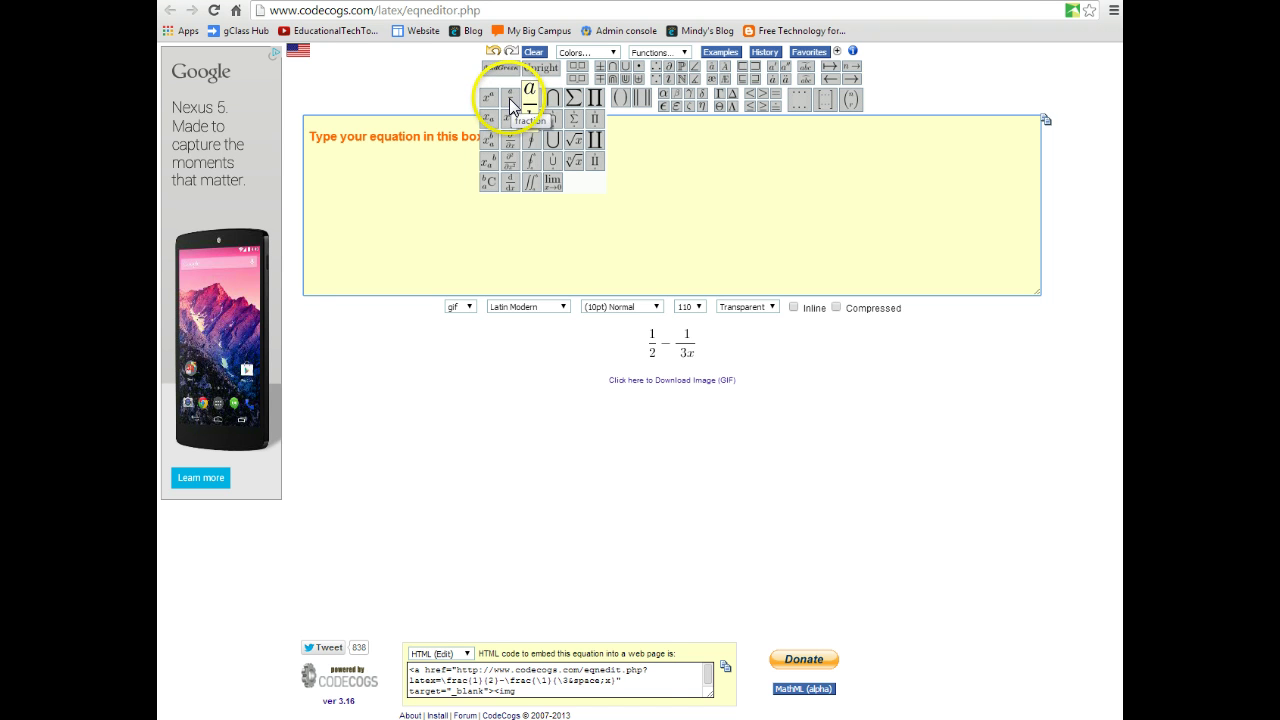
click(512, 102)
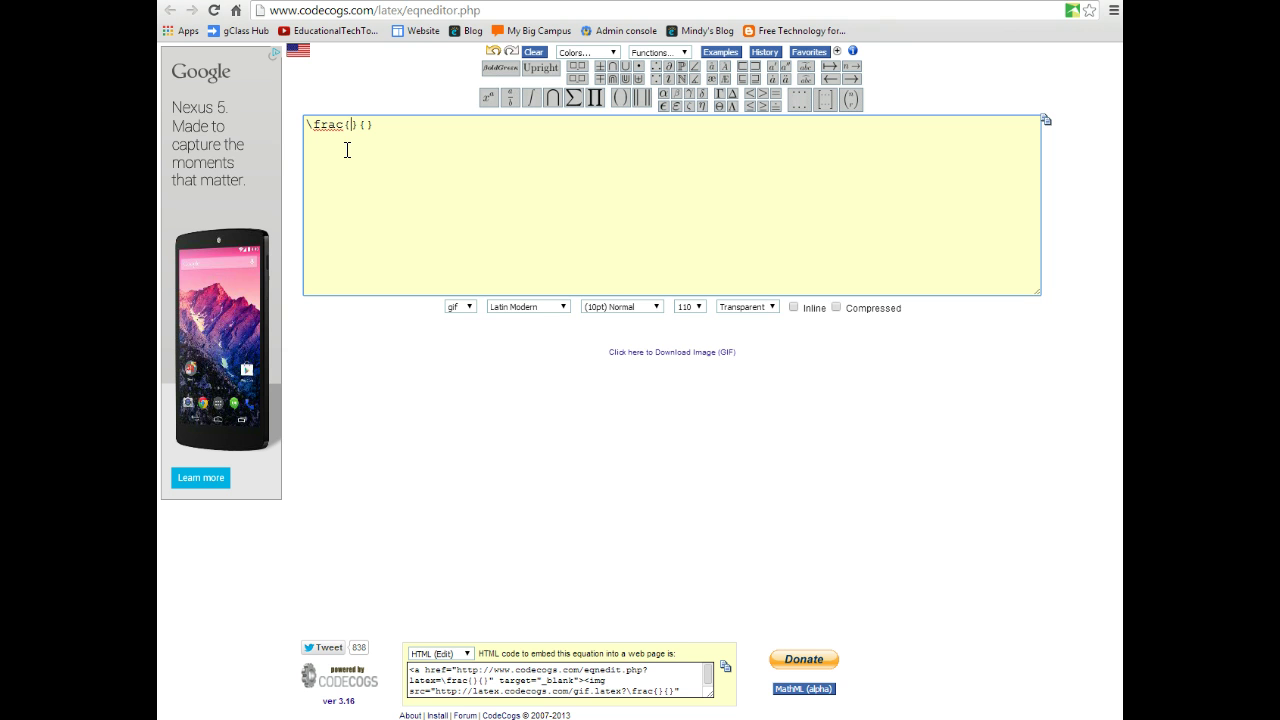
text(1}{)
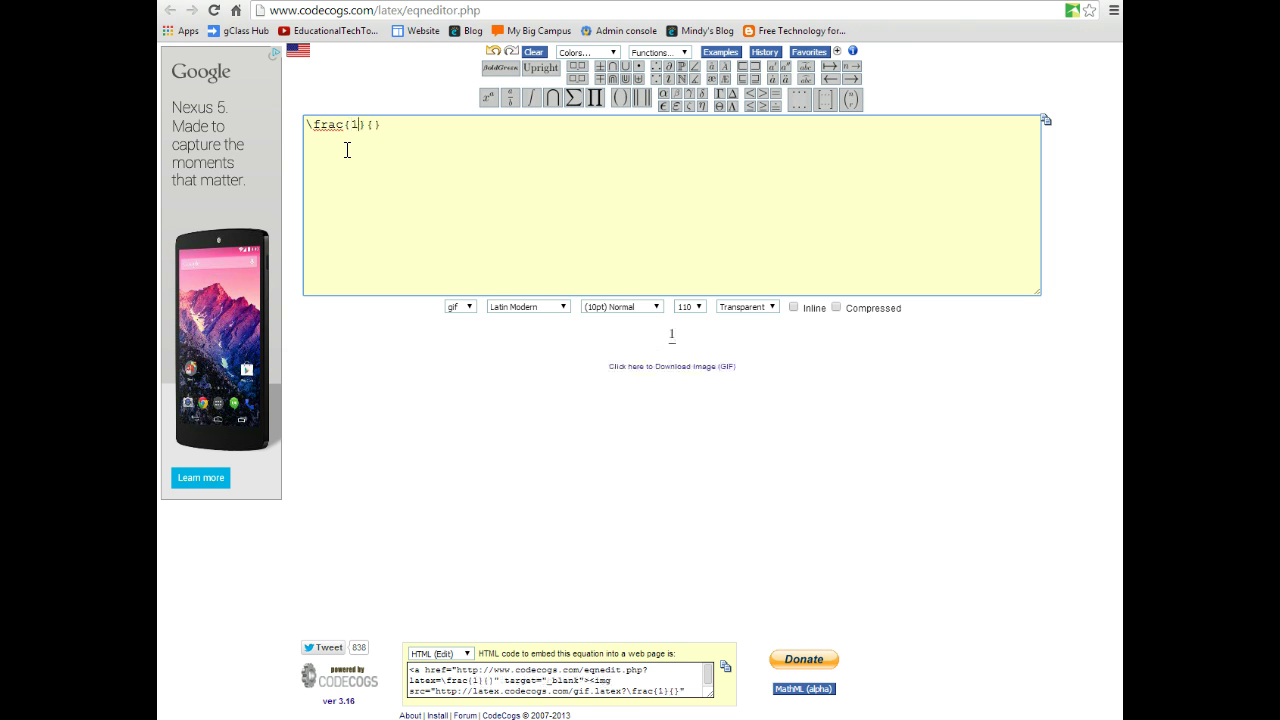
text(2)
key(Right)
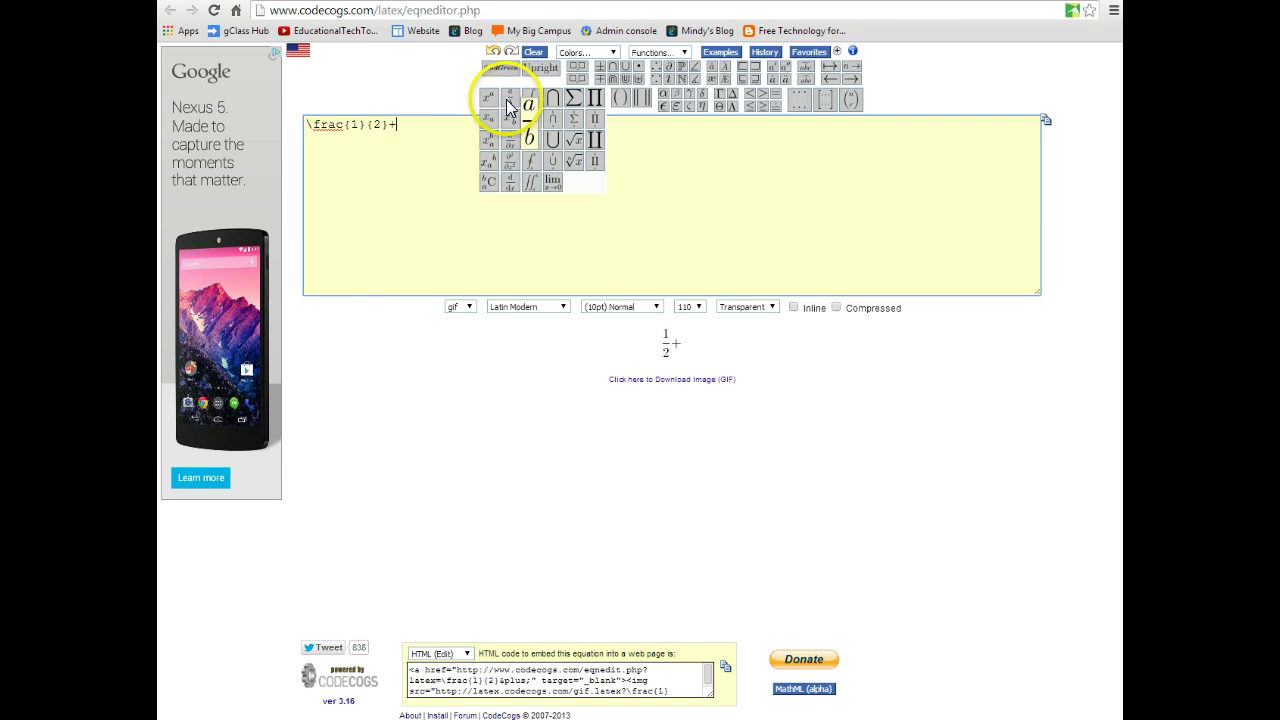
click(509, 107)
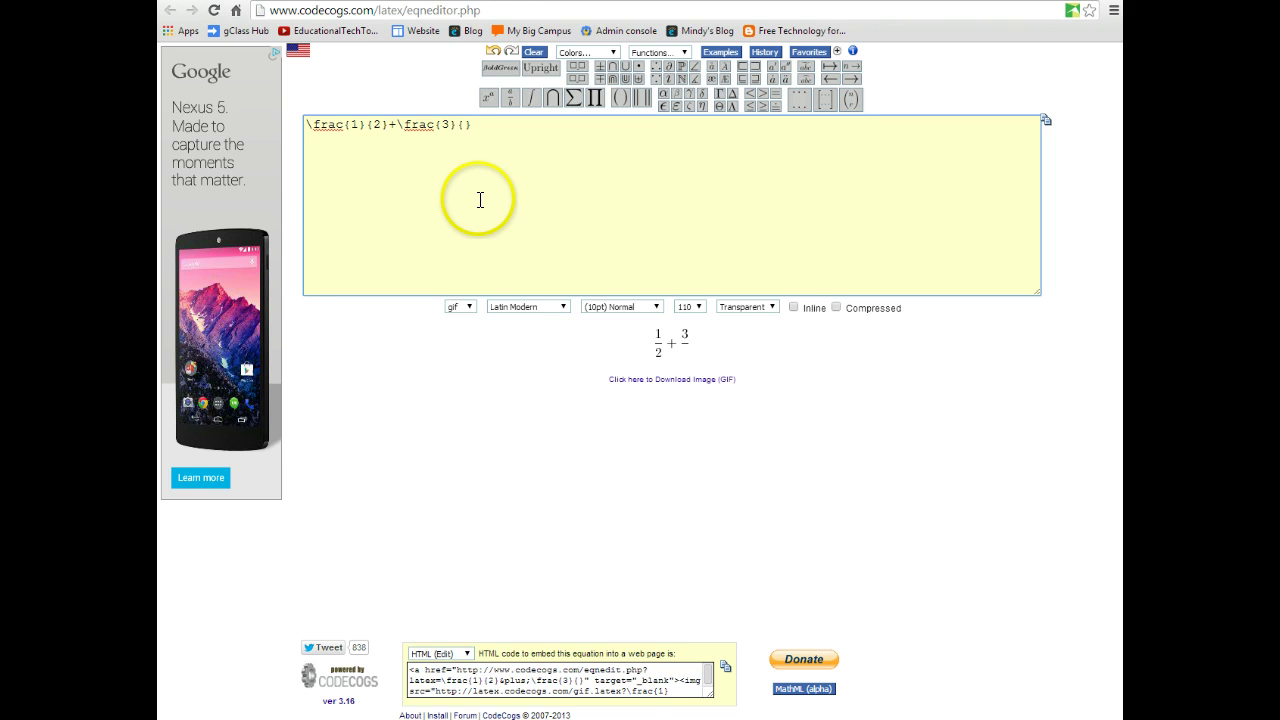
text(4)
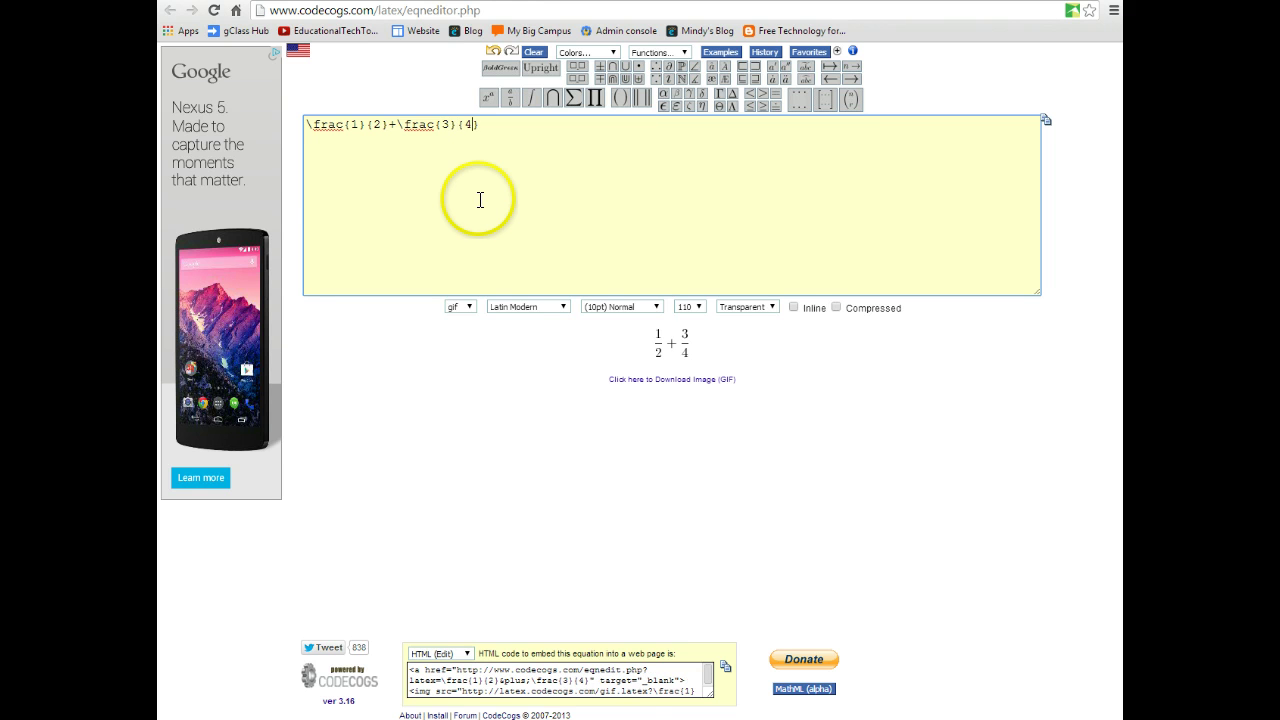
click(698, 388)
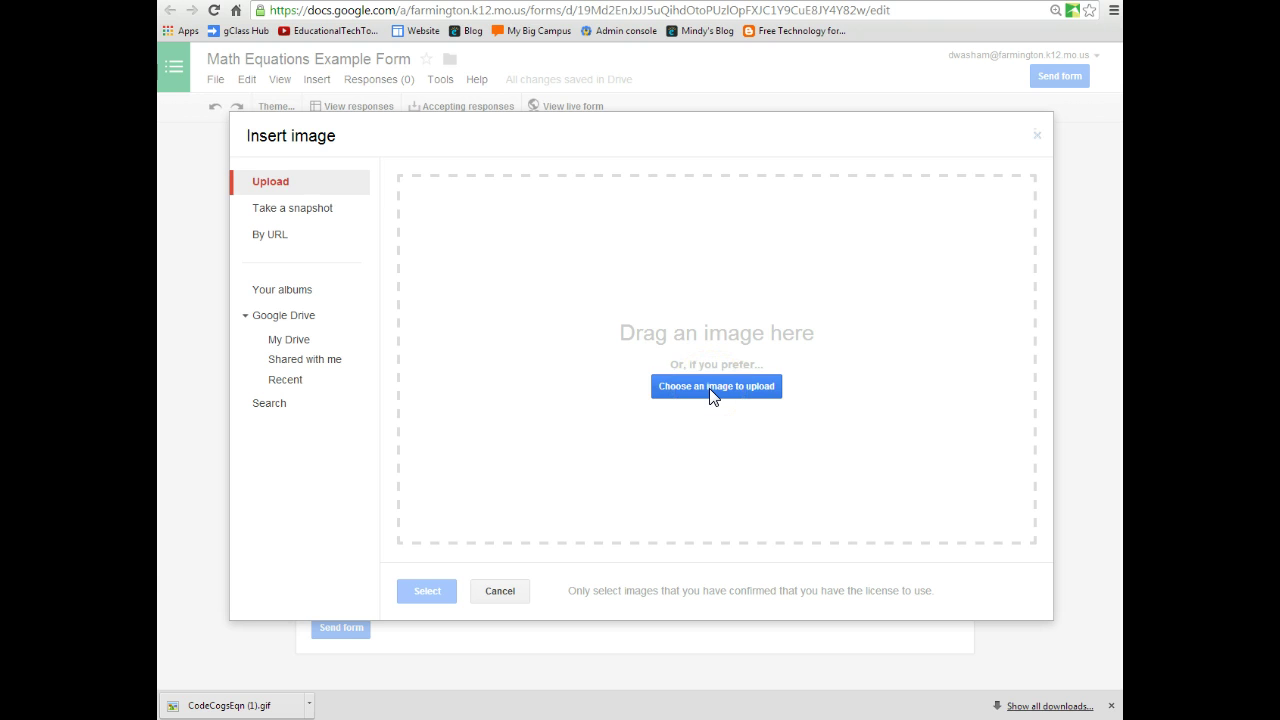
Step: Upload the CodeCogsEqn (1) equation image as a new image item
click(712, 388)
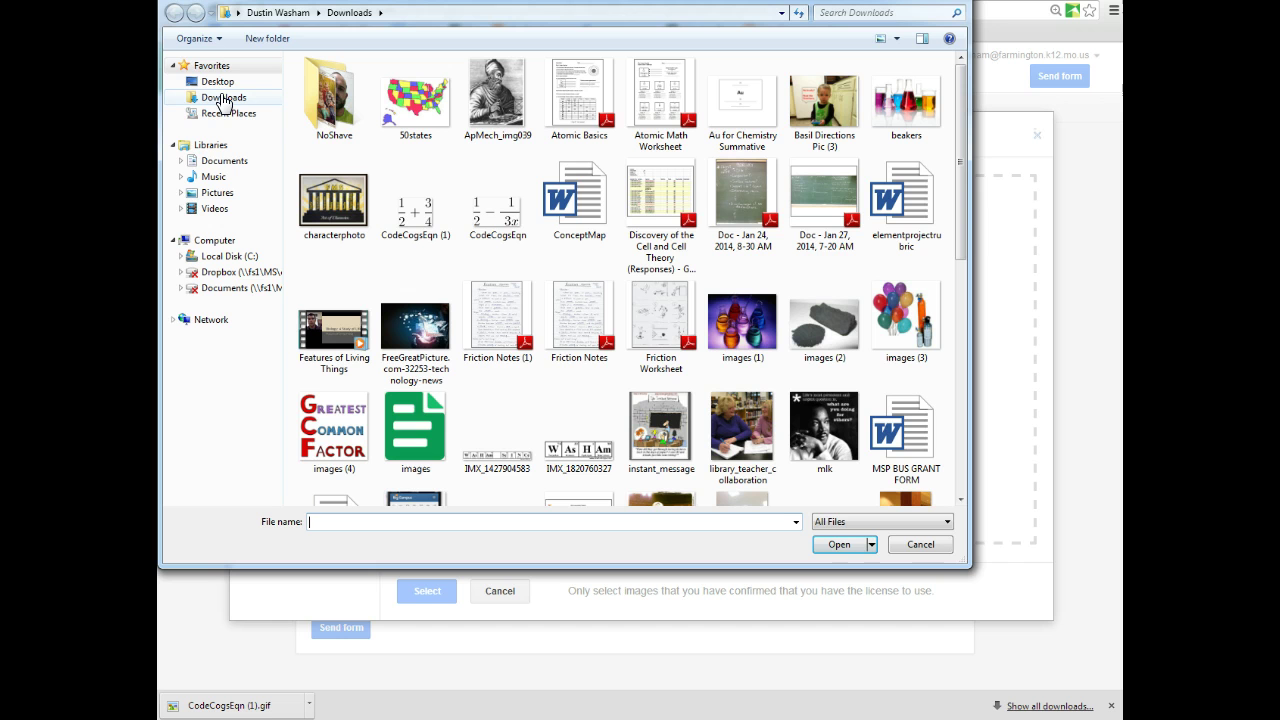
click(418, 219)
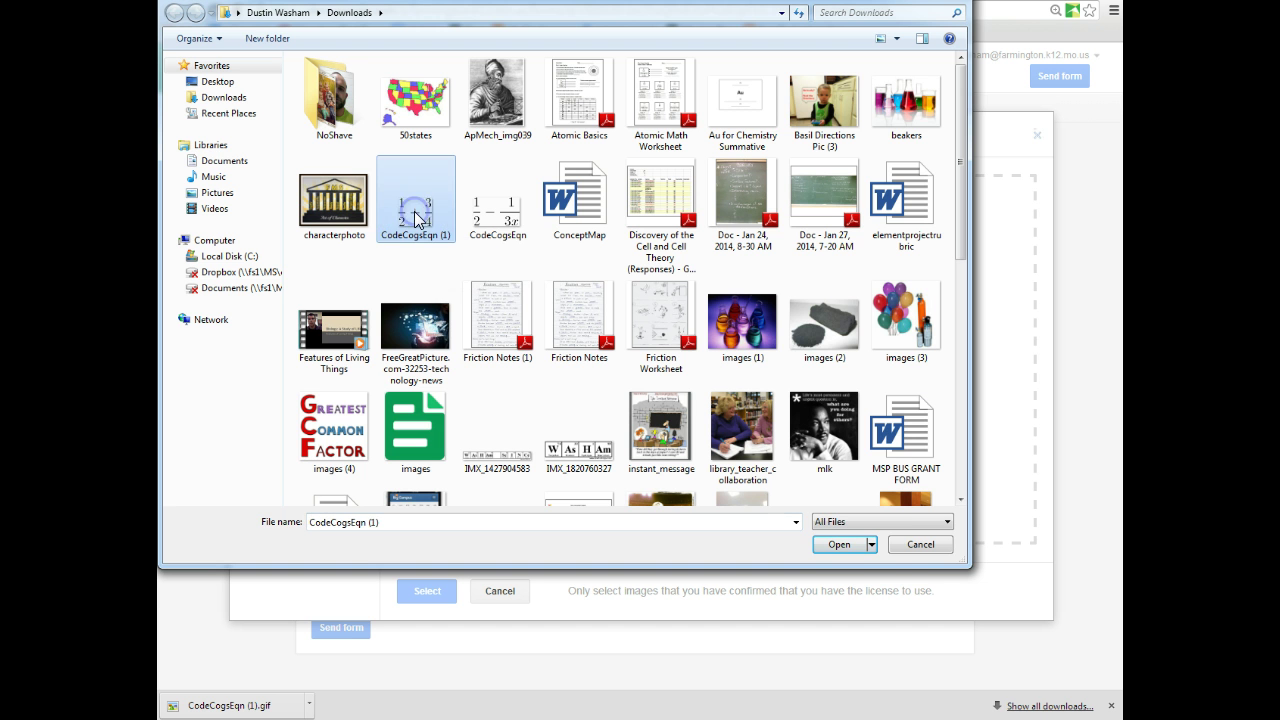
click(840, 545)
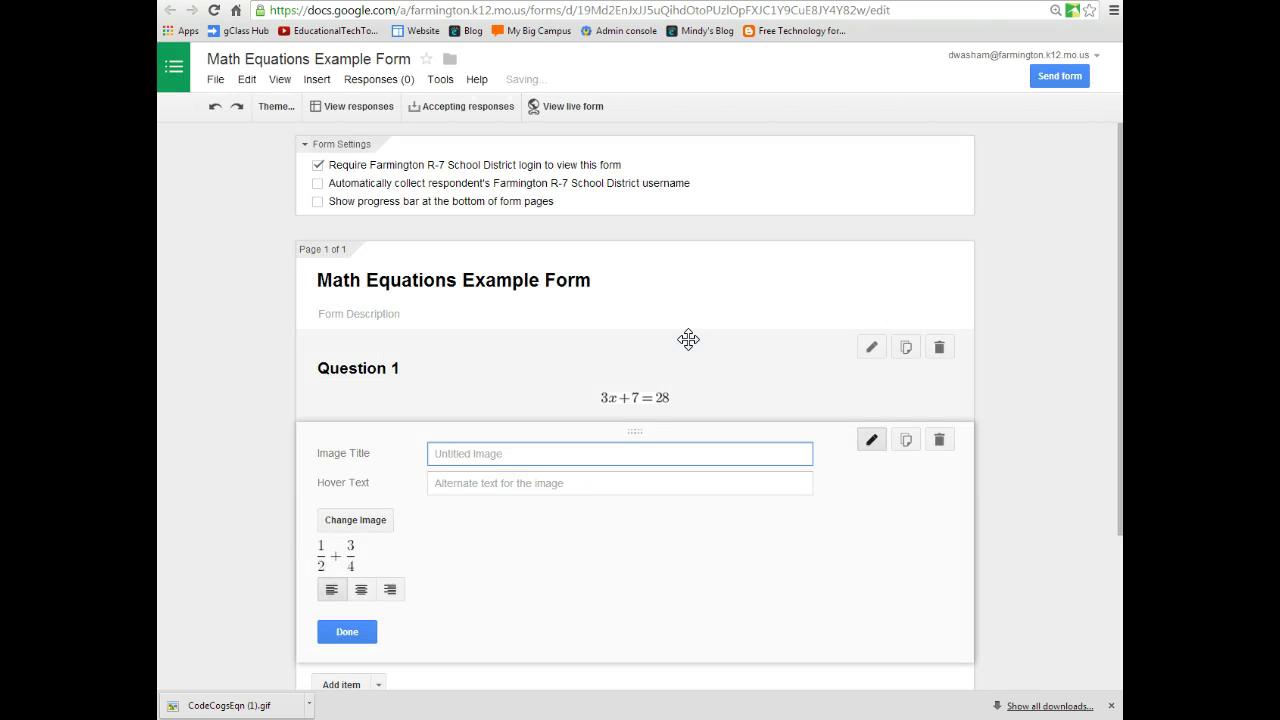
Step: Centre the 1/2 + 3/4 equation image and title it 'Question 2'
click(361, 592)
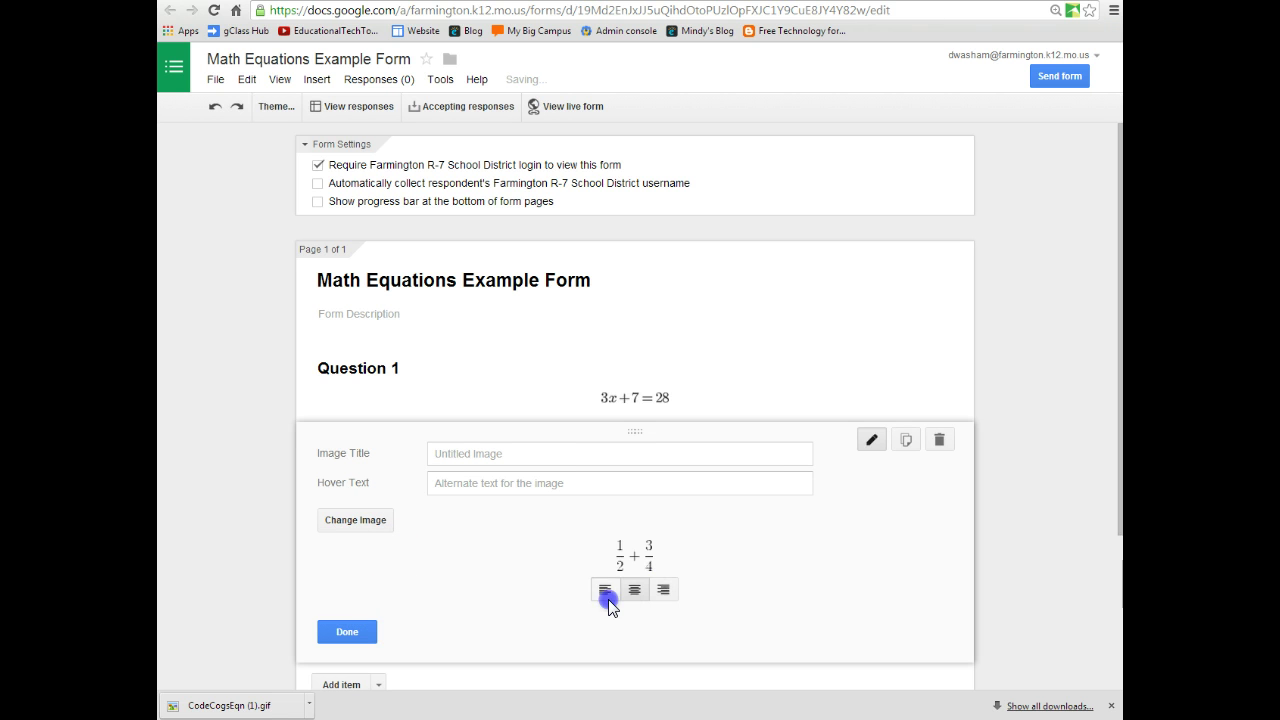
click(605, 591)
click(361, 592)
click(481, 456)
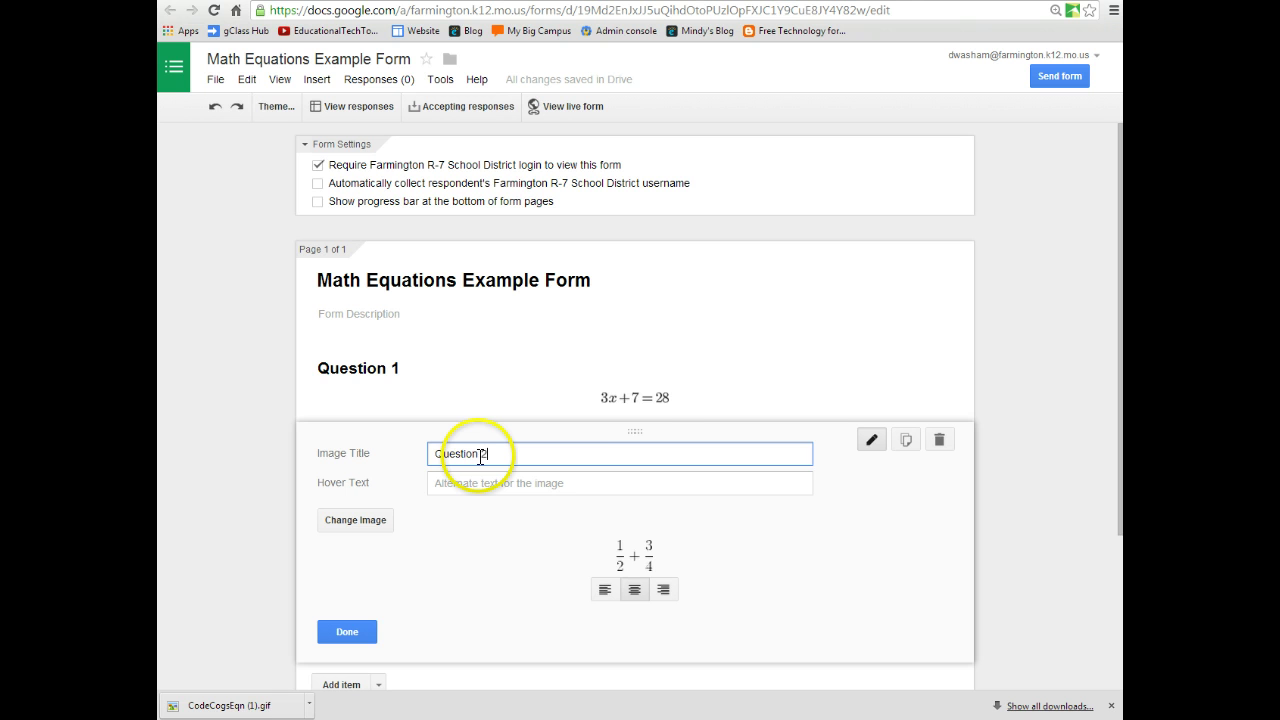
click(347, 633)
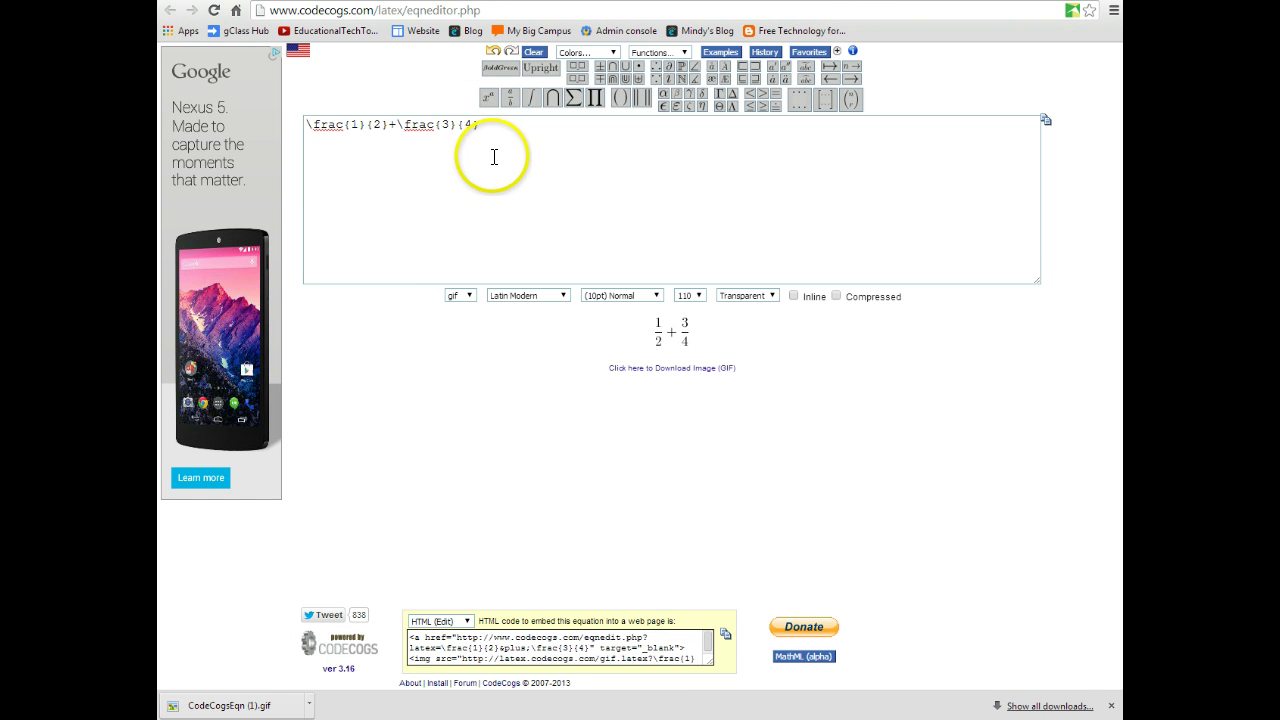
Step: Delete the old equation from the CodeCogs box and go back to the Google Form tab
click(362, 124)
key(ctrl+a)
key(BackSpace)
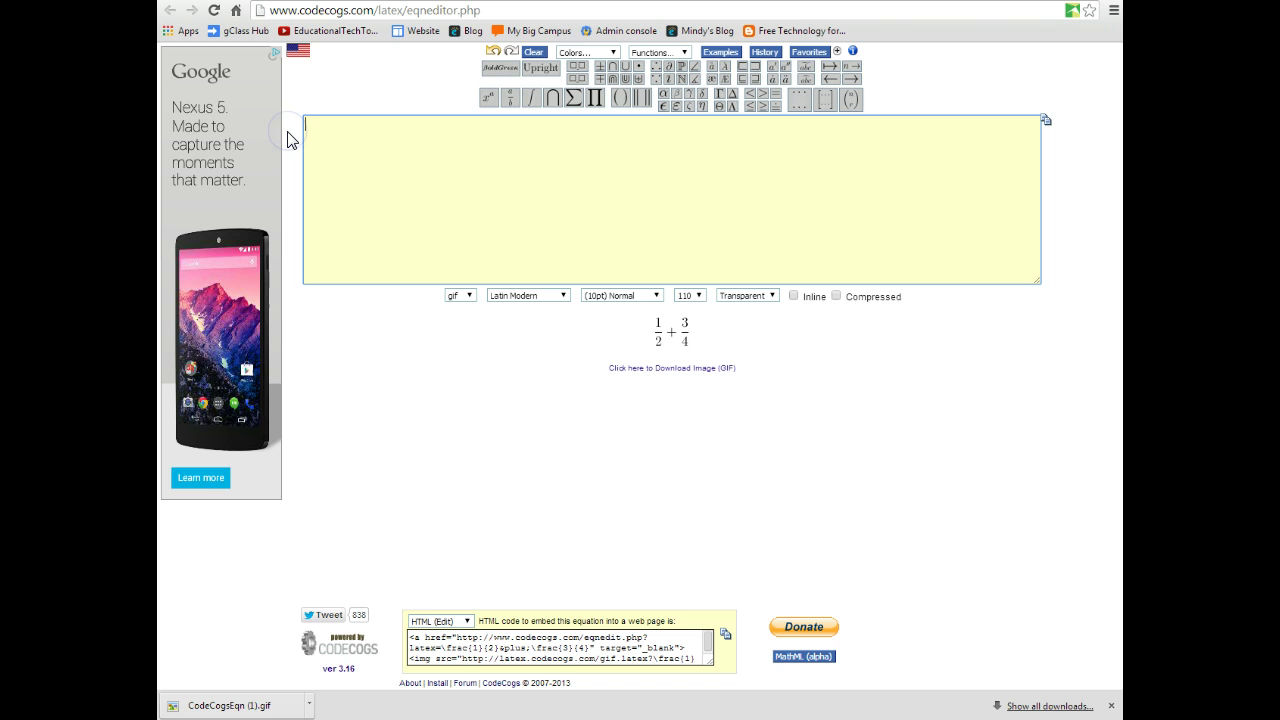
click(423, 143)
click(570, 262)
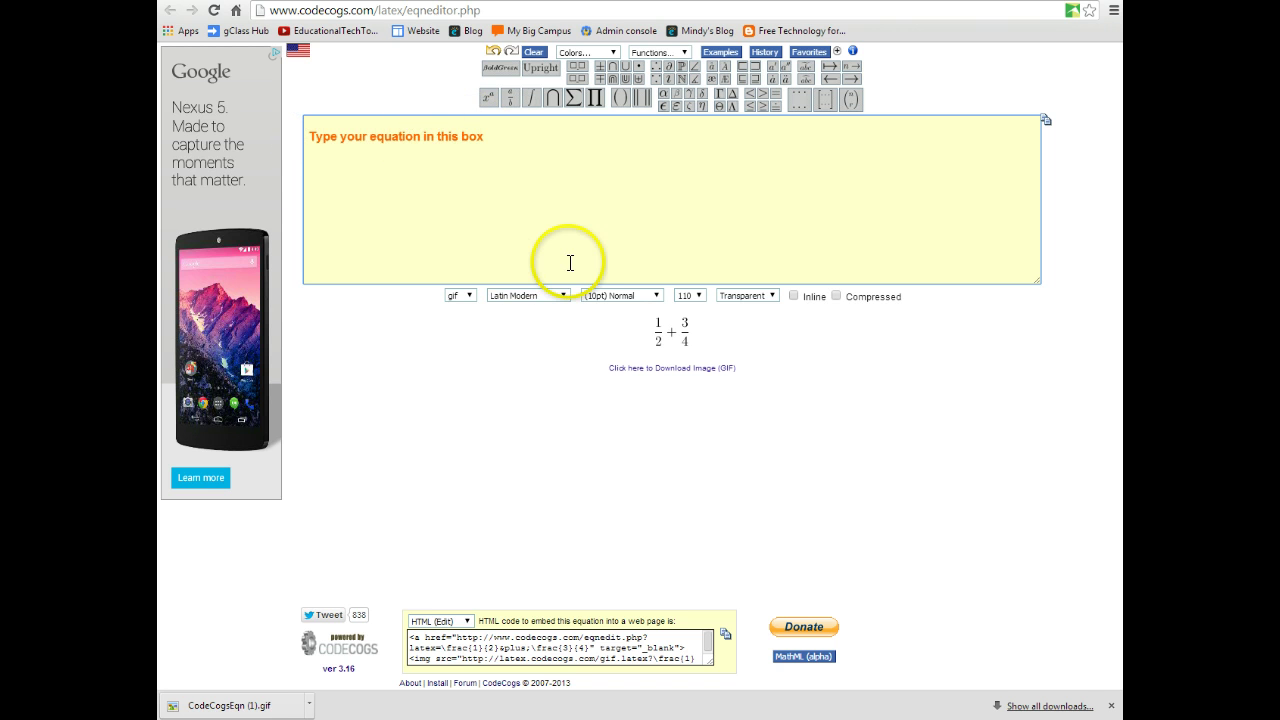
key(ctrl+Tab)
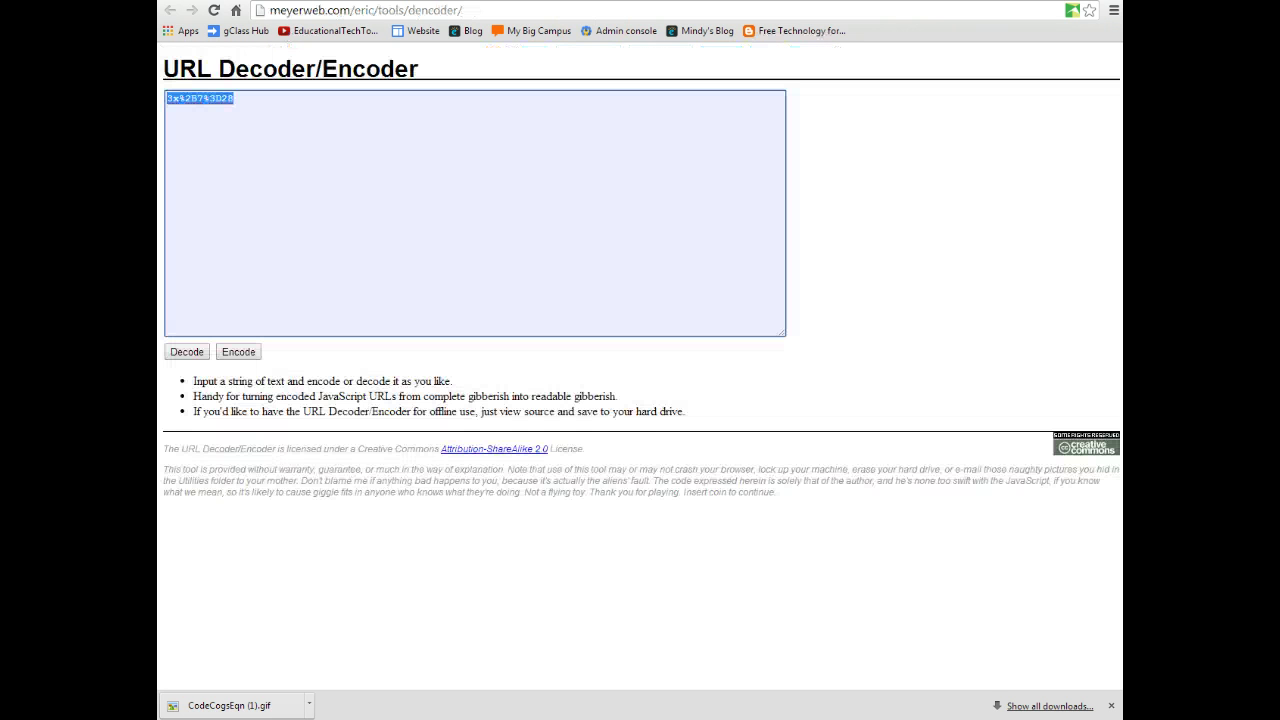
key(ctrl+Tab)
Step: Add a paragraph text question for showing work after Question 2
click(528, 425)
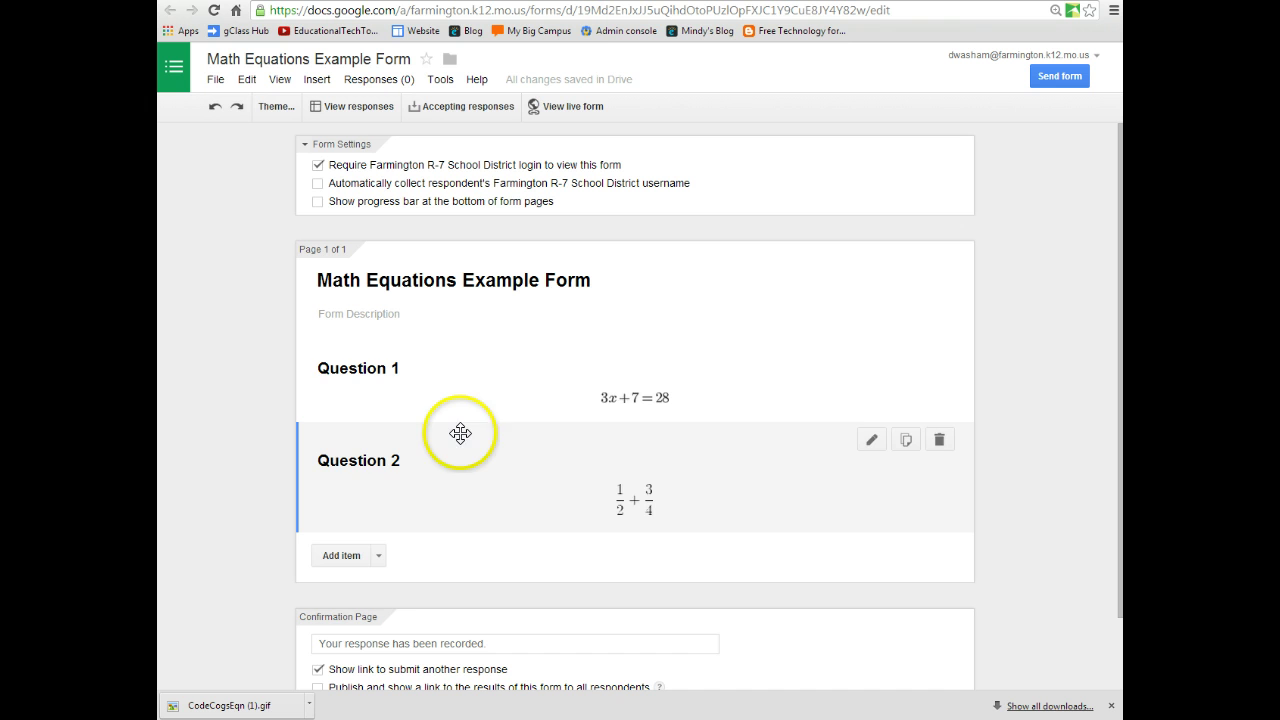
click(336, 556)
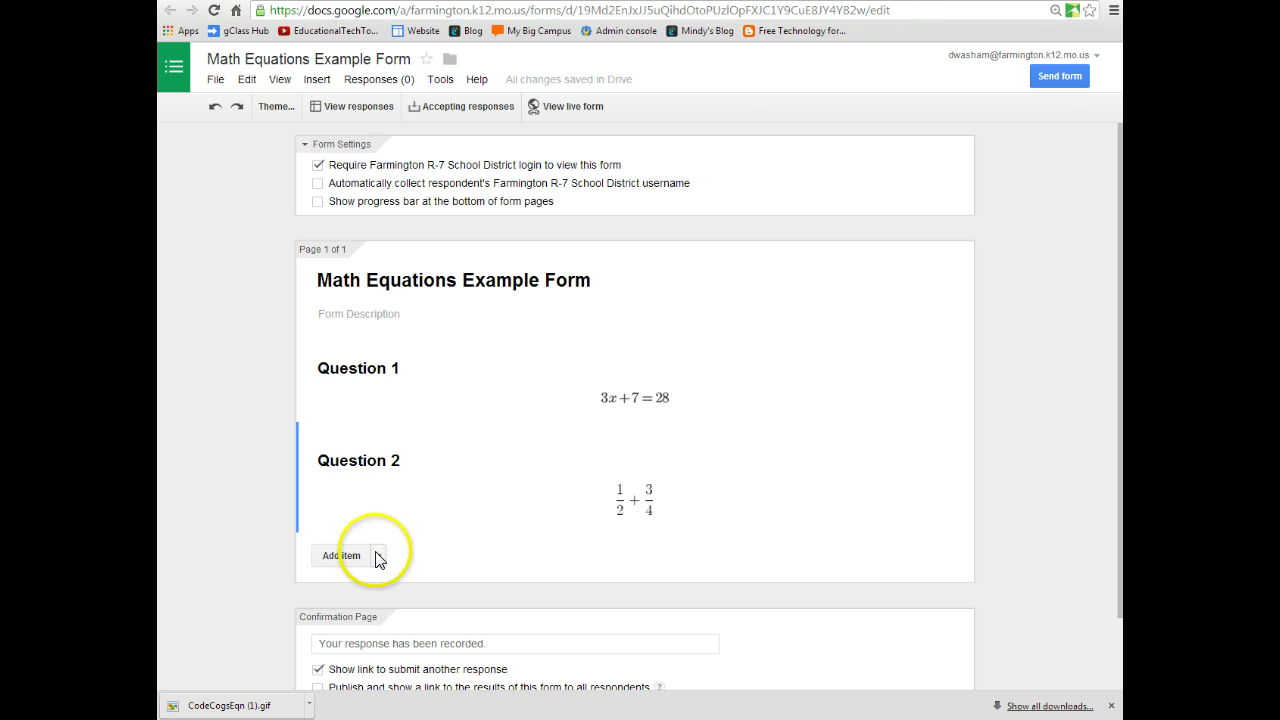
click(378, 555)
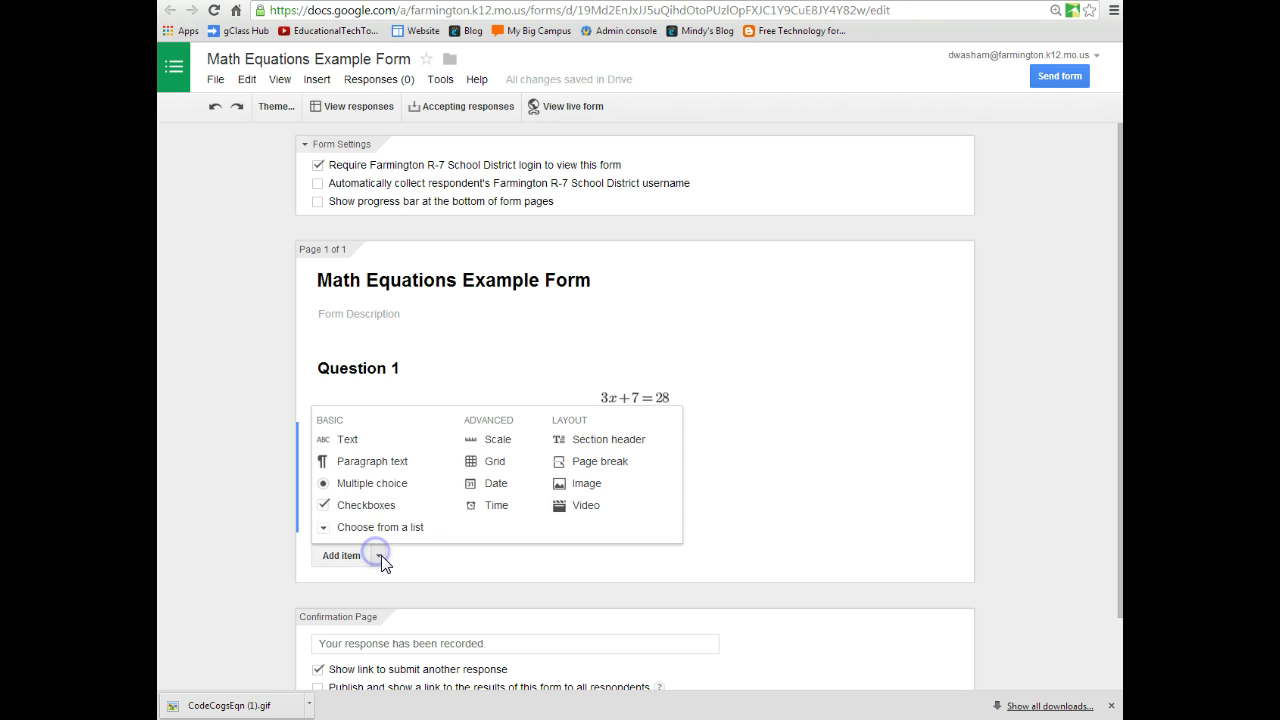
click(380, 465)
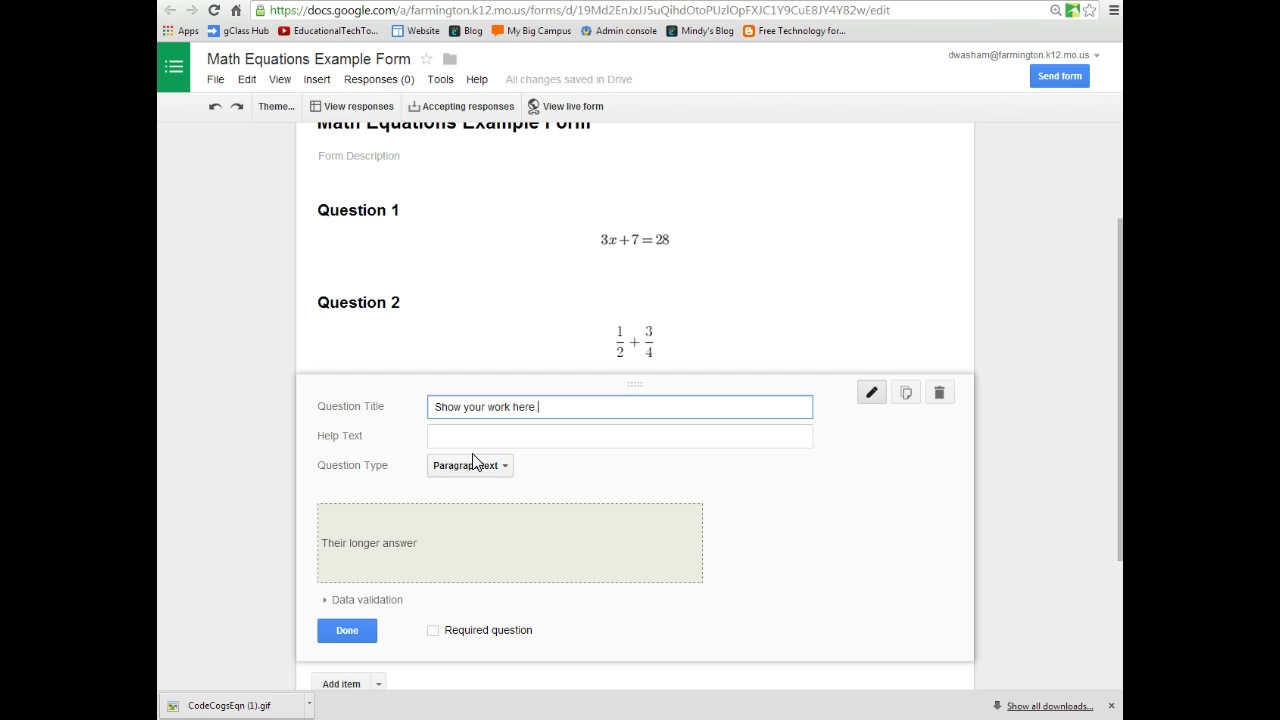
Step: End the title 'Show your work here.' with a period and move it between Question 1 and Question 2
text(.)
click(347, 630)
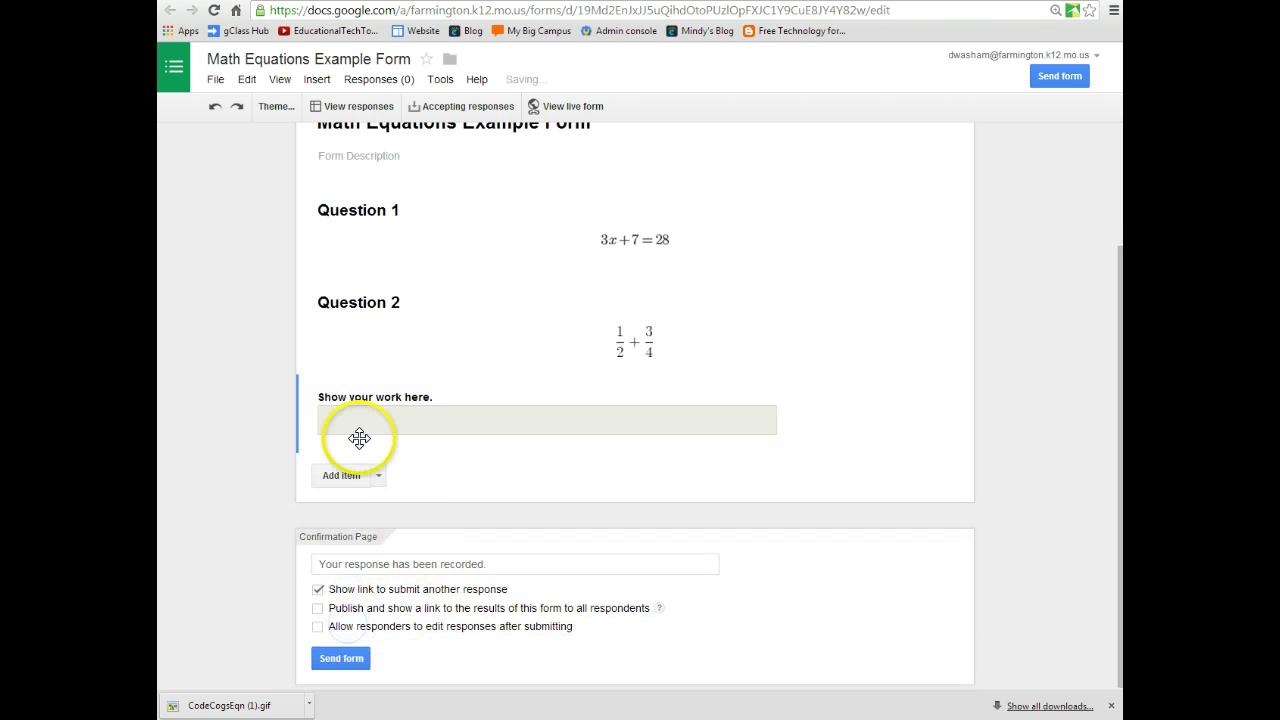
drag(323, 413, 320, 374)
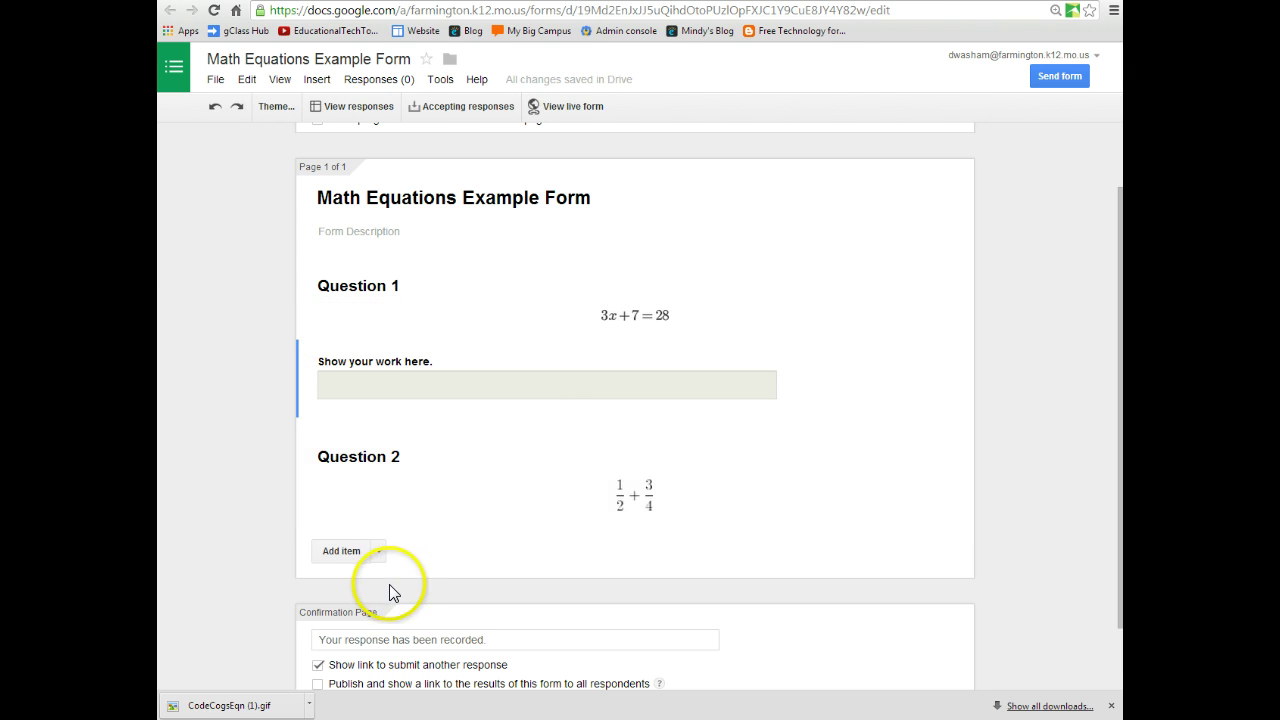
click(379, 552)
Step: Create a multiple-choice question titled 'x =' with answer choices 6, 7, 8 and 9
click(322, 479)
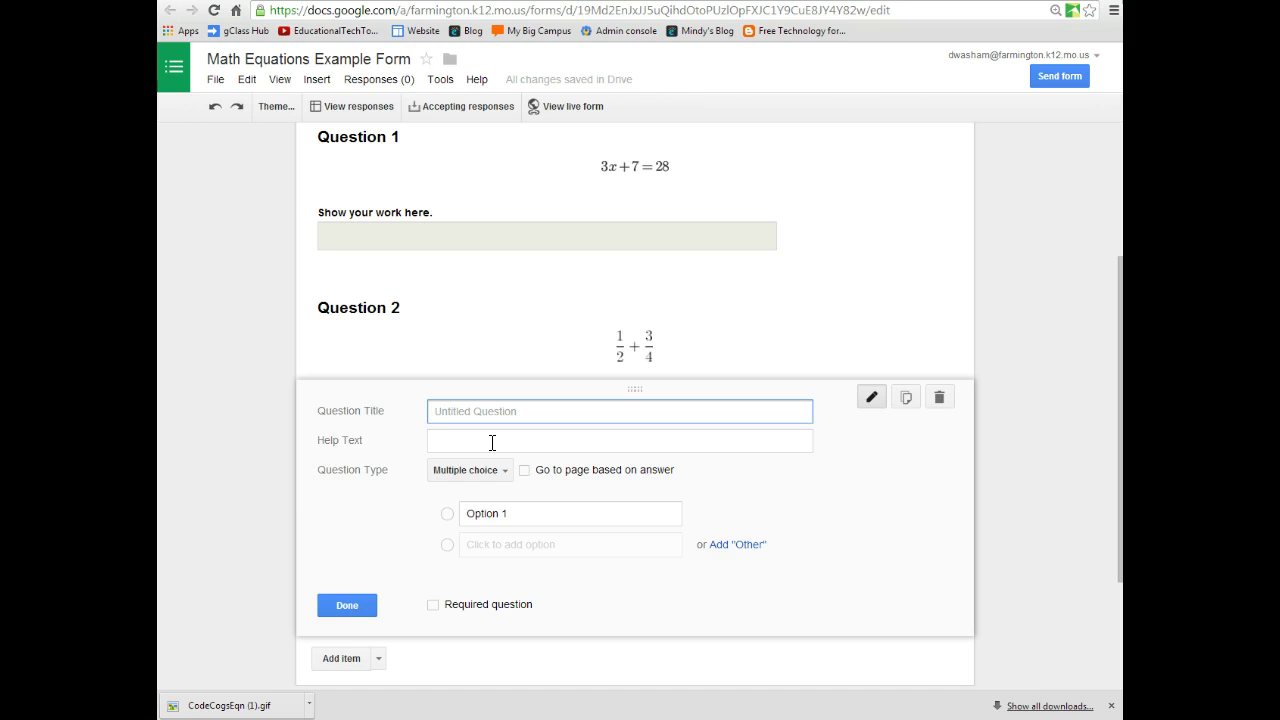
click(520, 511)
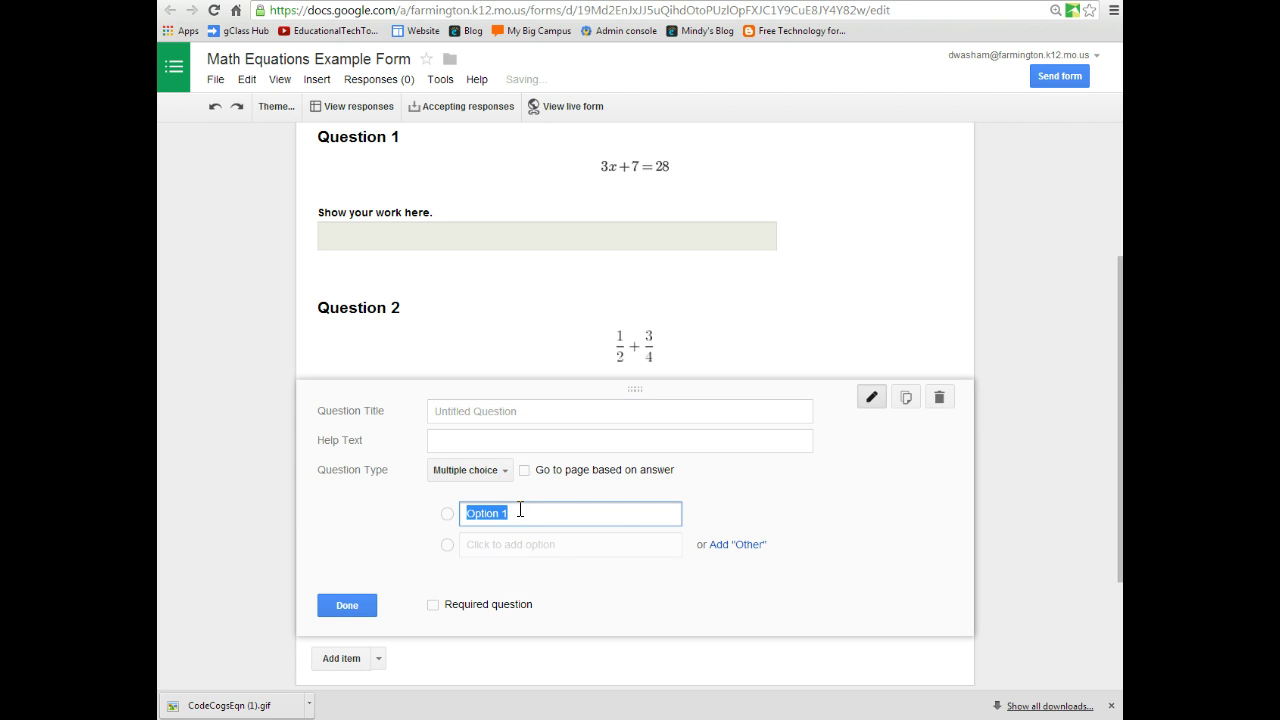
click(542, 411)
text(x =)
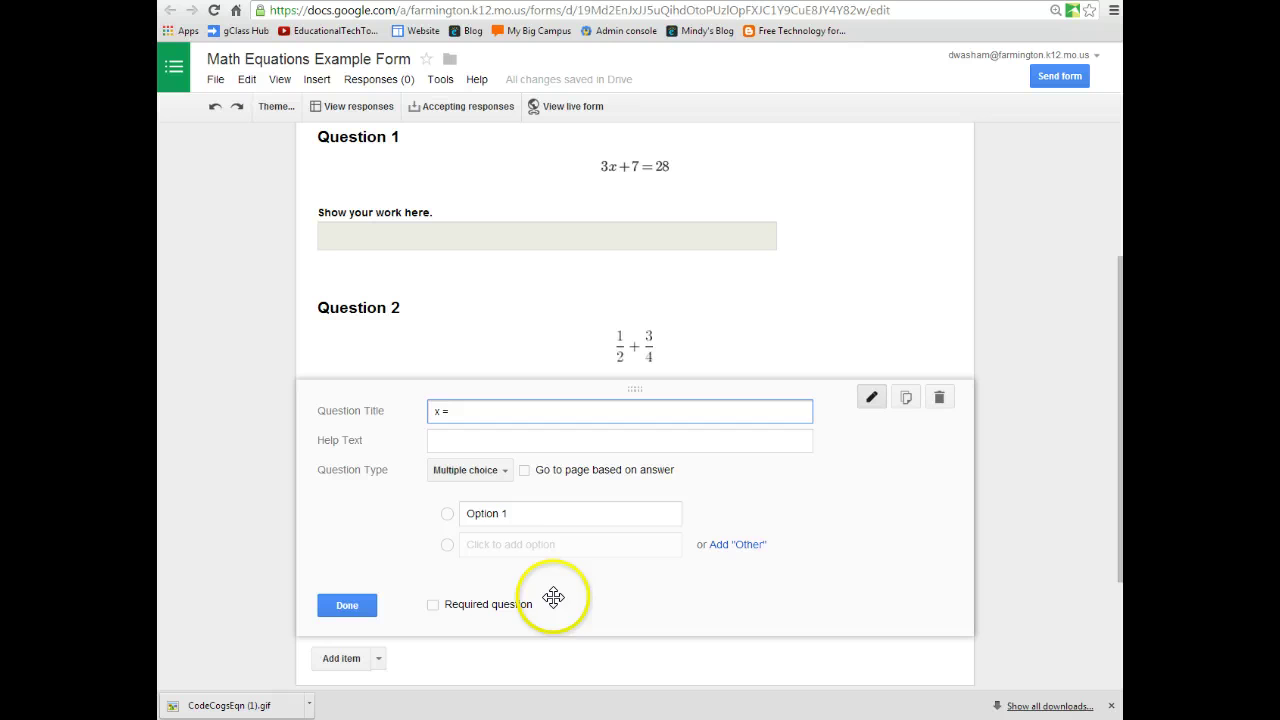
click(535, 513)
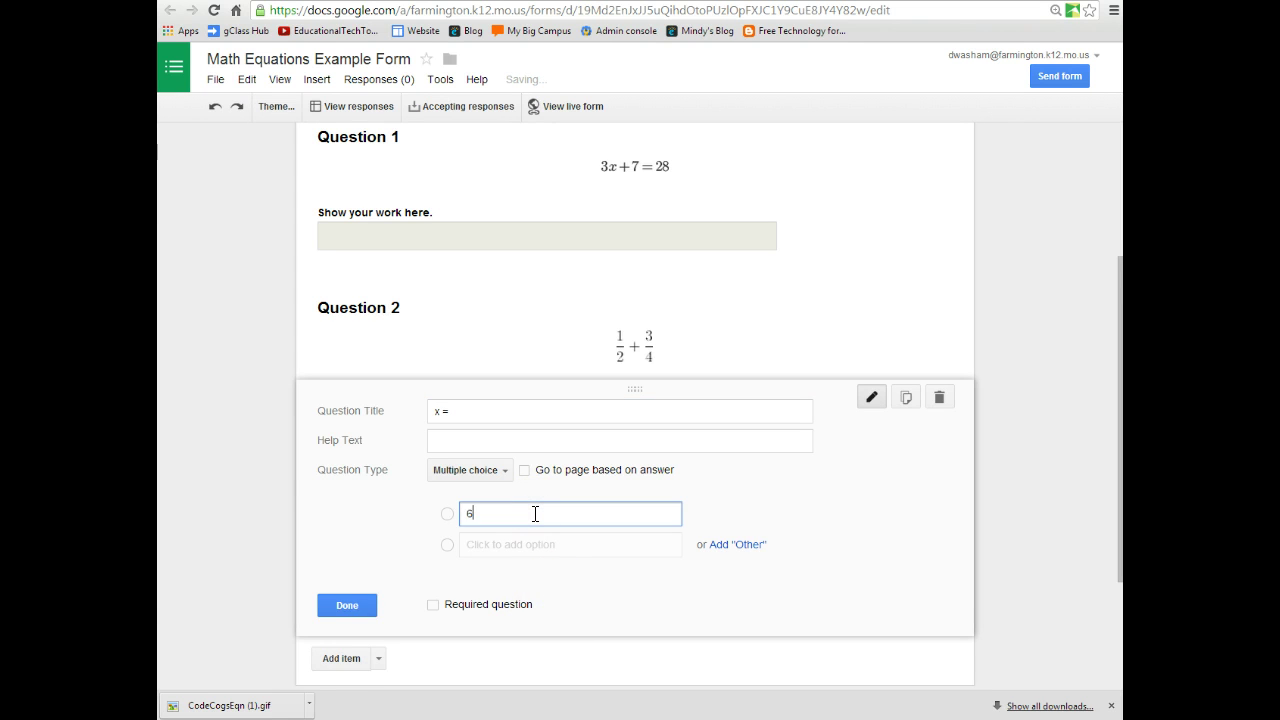
key(Return)
text(7)
text(8)
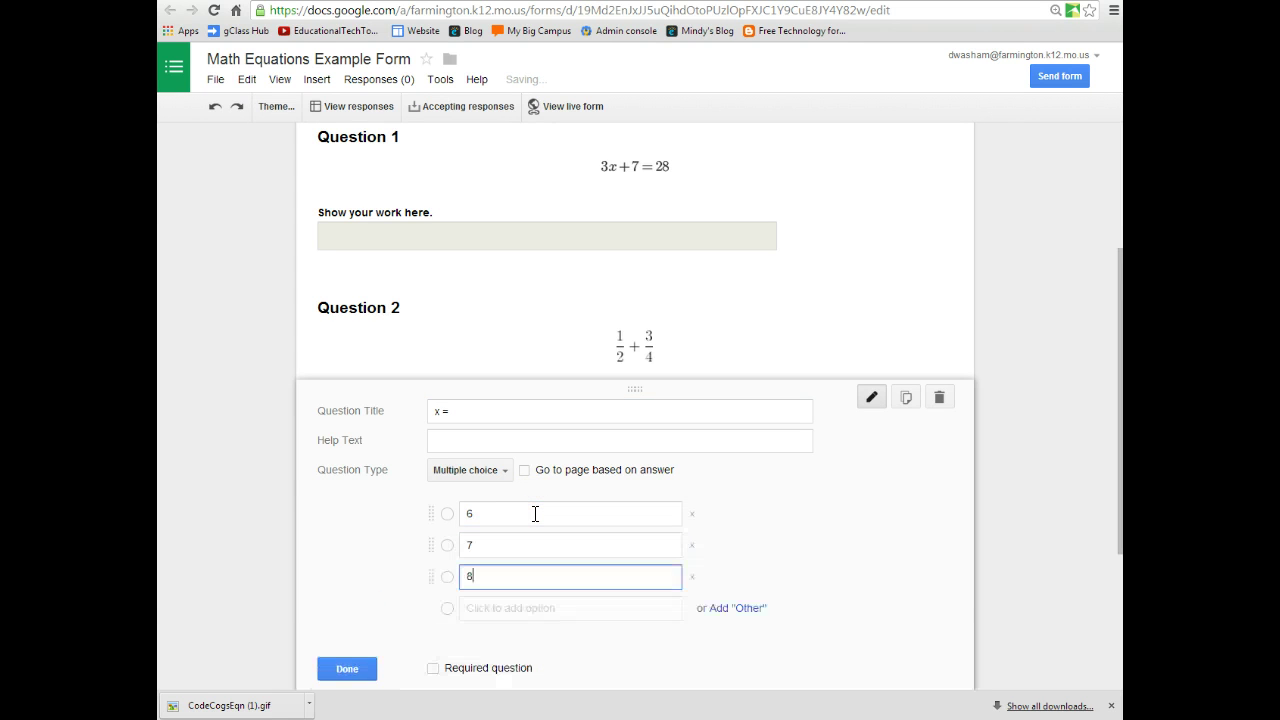
text(9)
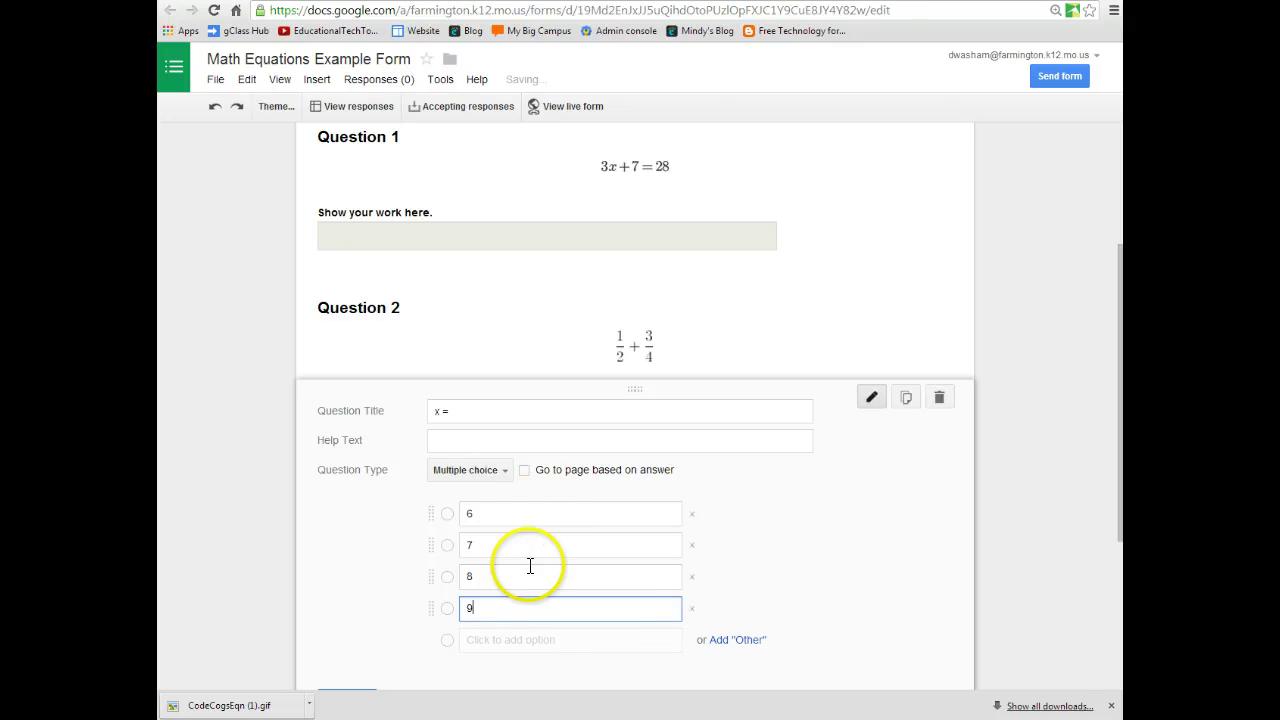
scroll(440, 630, down, 1)
Step: Finish the 'x =' question and move it up under Question 1's show-work field
click(362, 632)
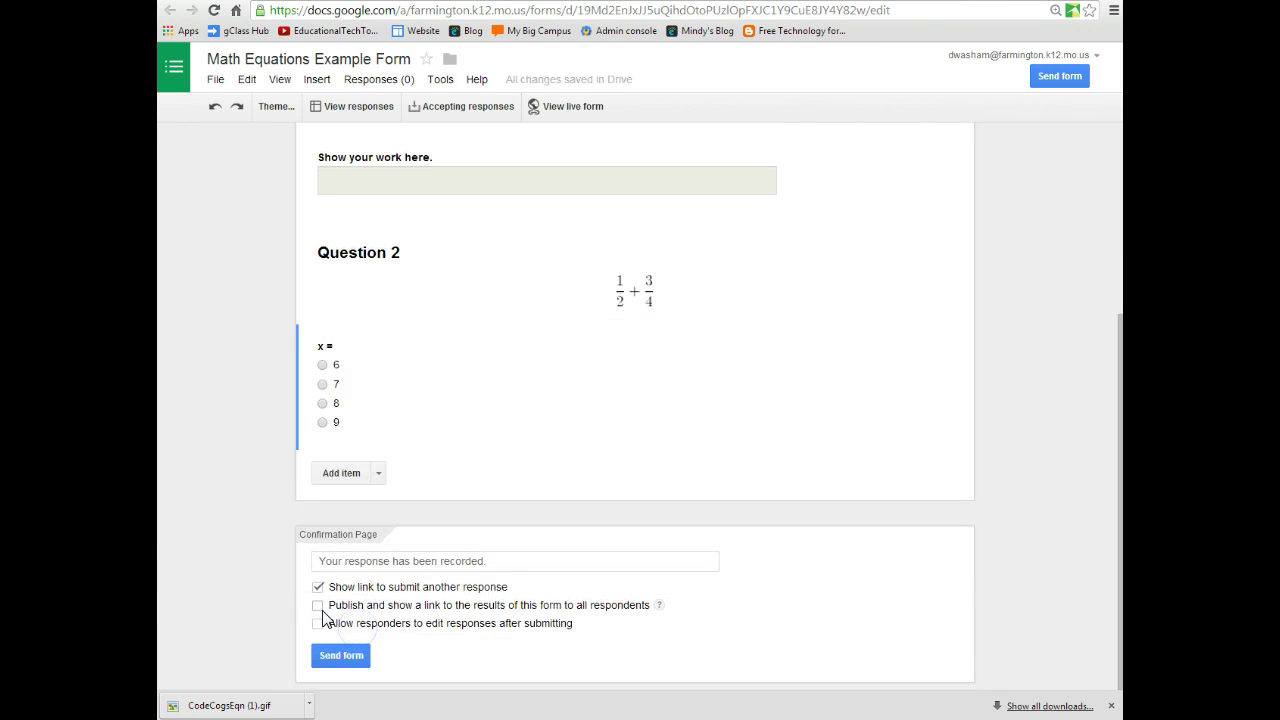
drag(449, 389, 400, 380)
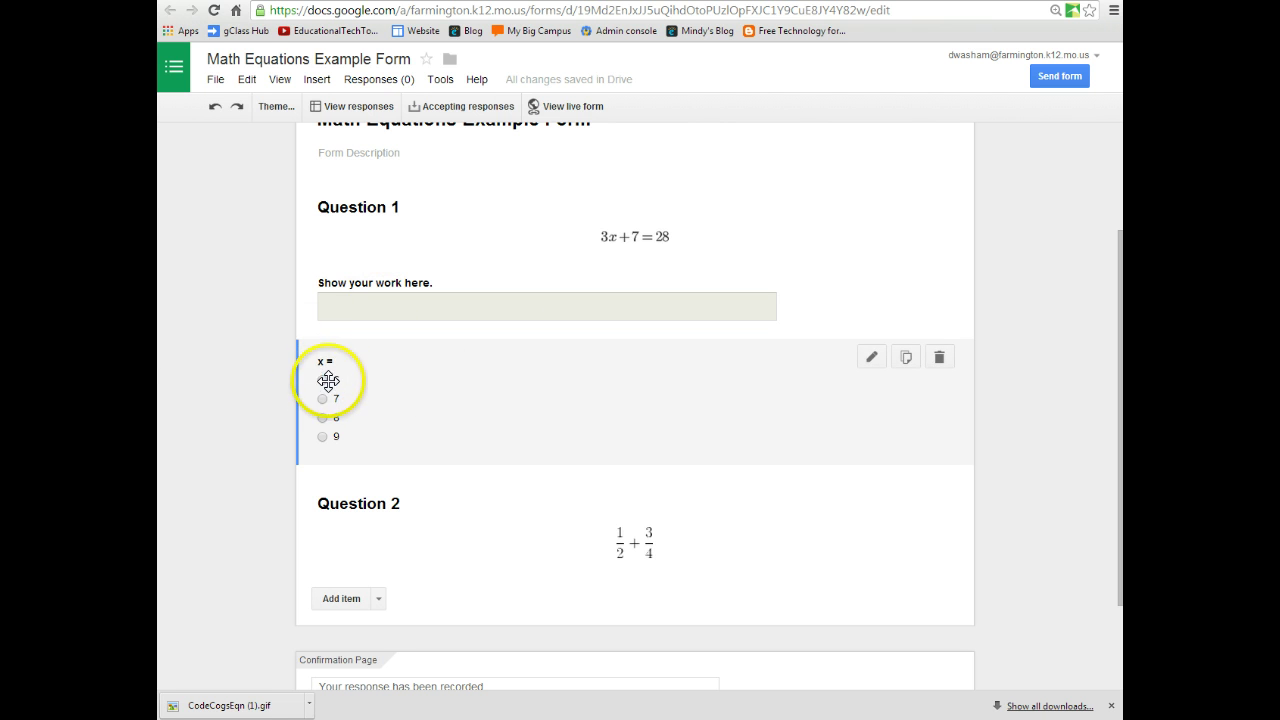
mouse_move(329, 380)
mouse_down()
mouse_move(334, 463)
mouse_move(329, 354)
mouse_move(329, 381)
mouse_up()
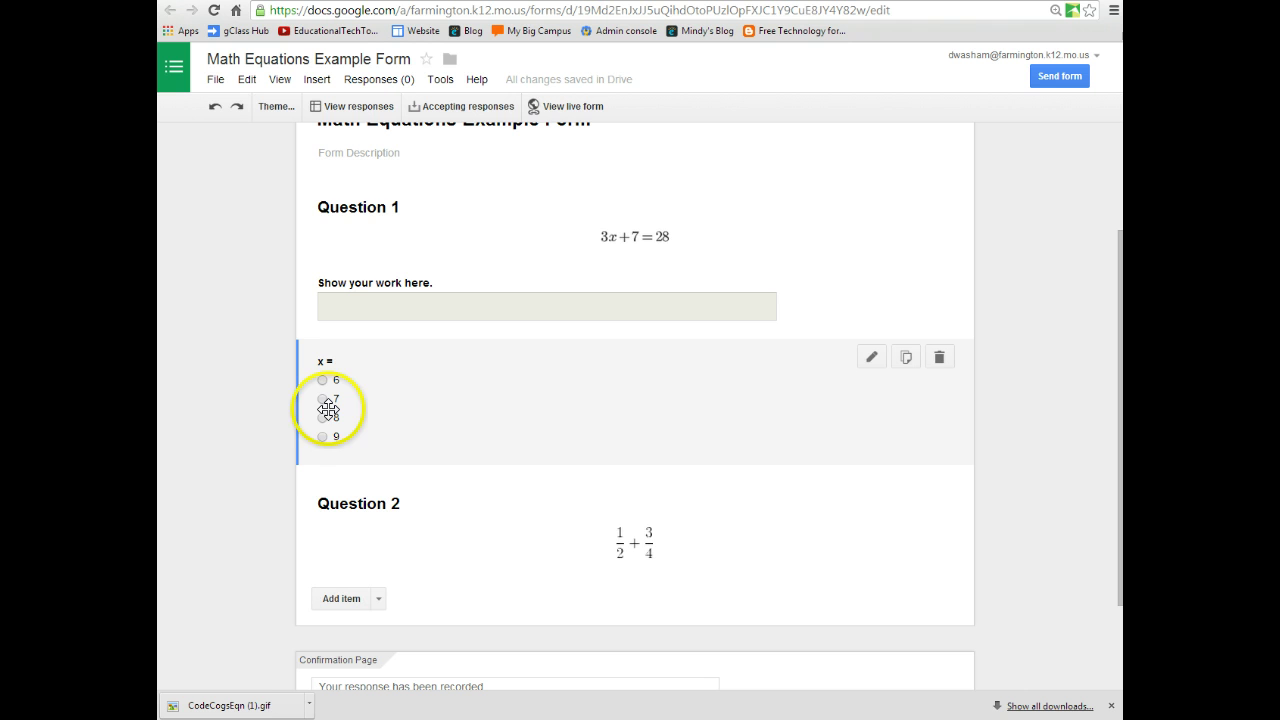
scroll(429, 391, down, 1)
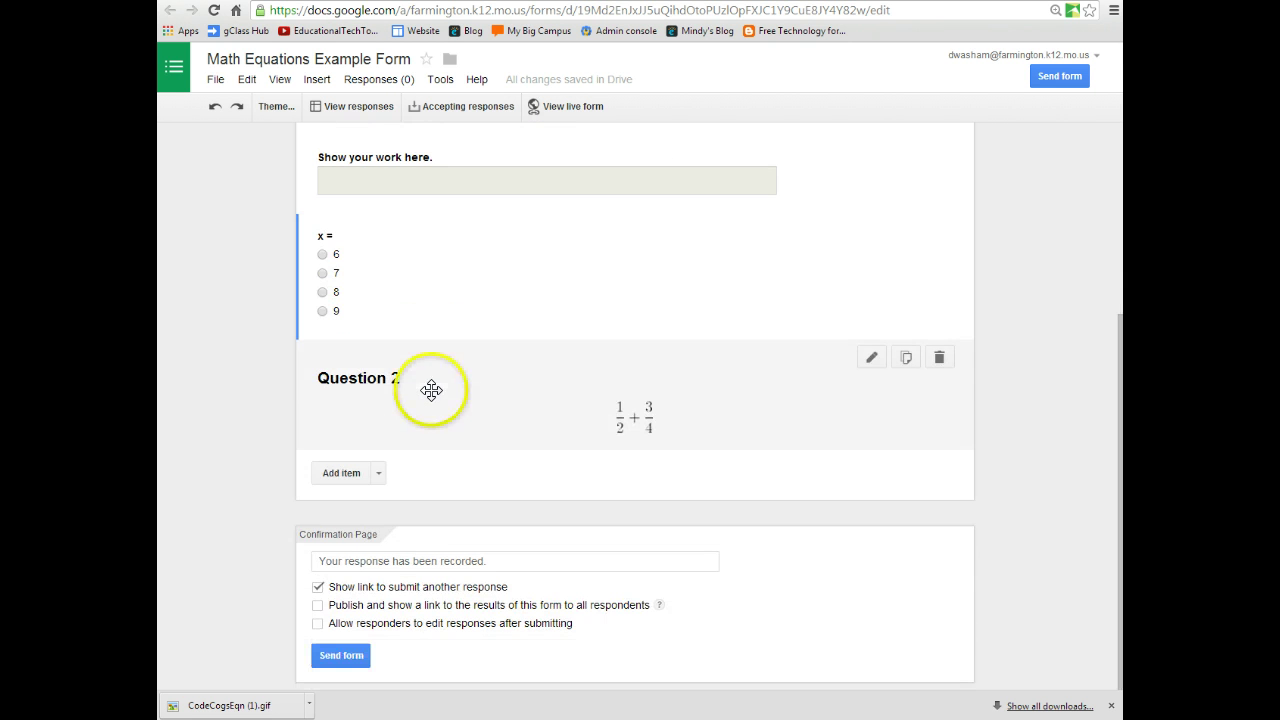
Step: Add a 'Show work here.' paragraph question below Question 2
click(378, 476)
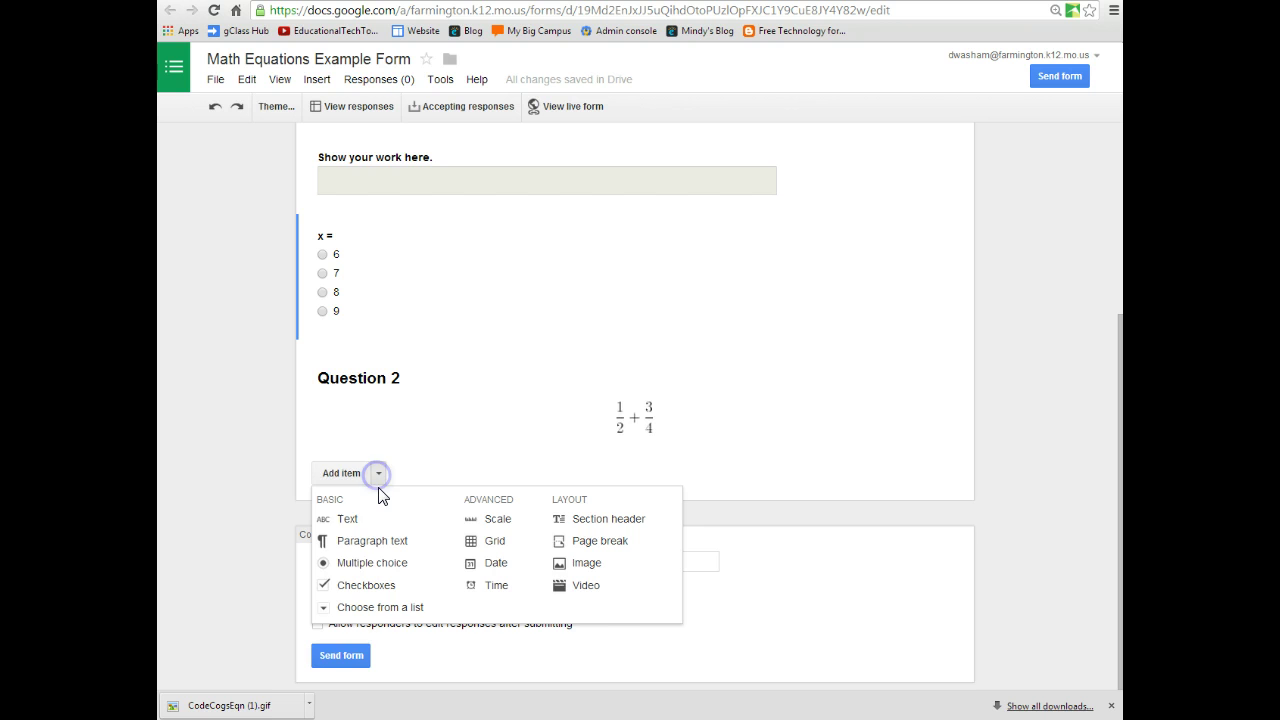
click(381, 537)
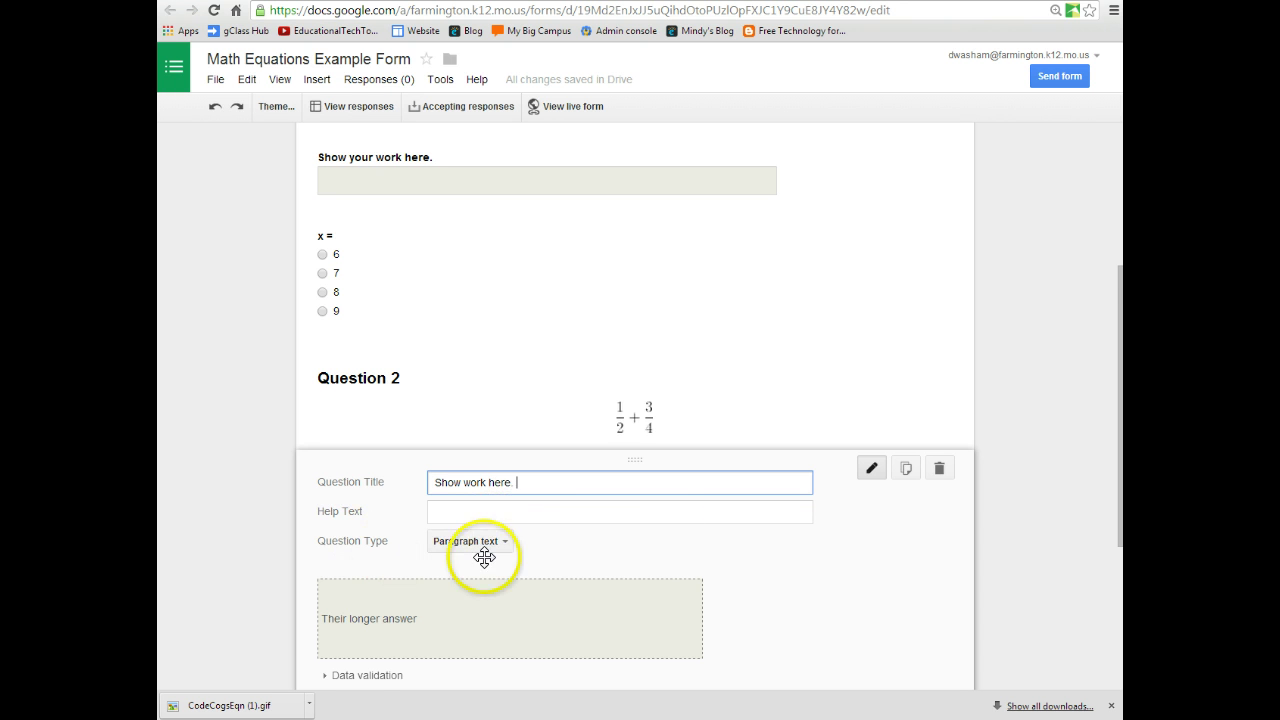
scroll(560, 535, down, 1)
click(338, 629)
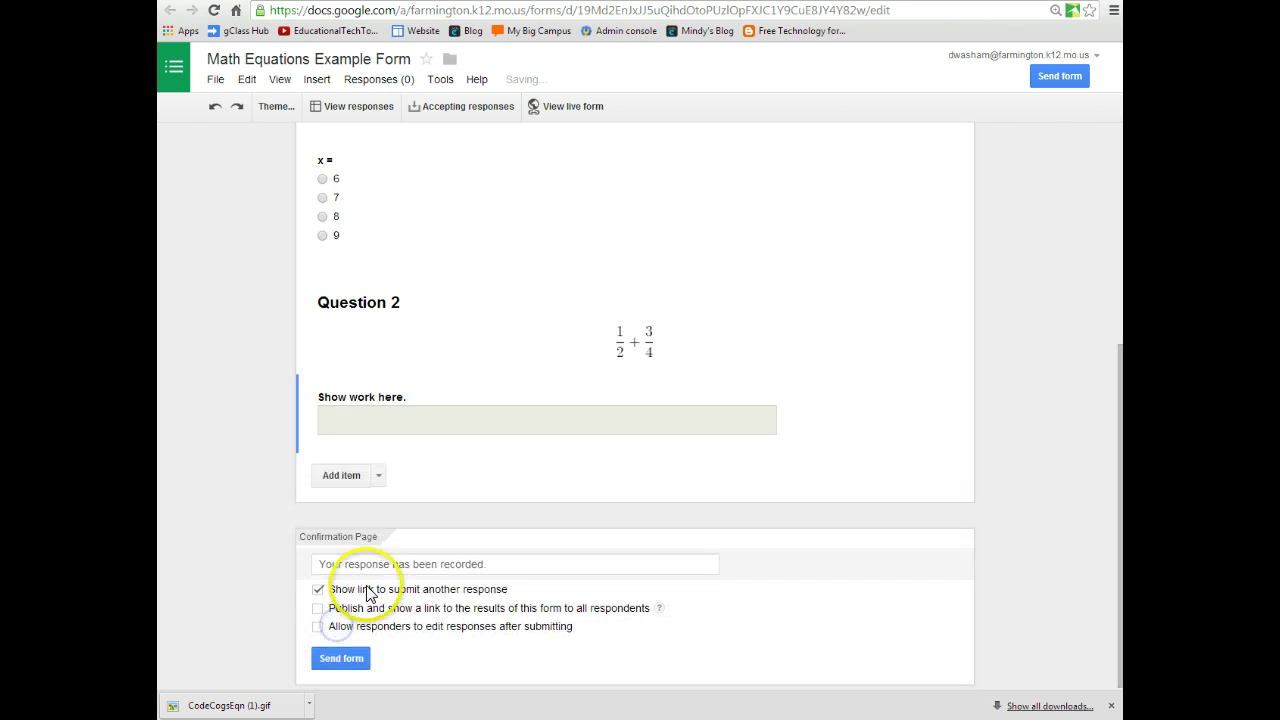
Step: Add a multiple-choice question after it and mark it as required
click(378, 476)
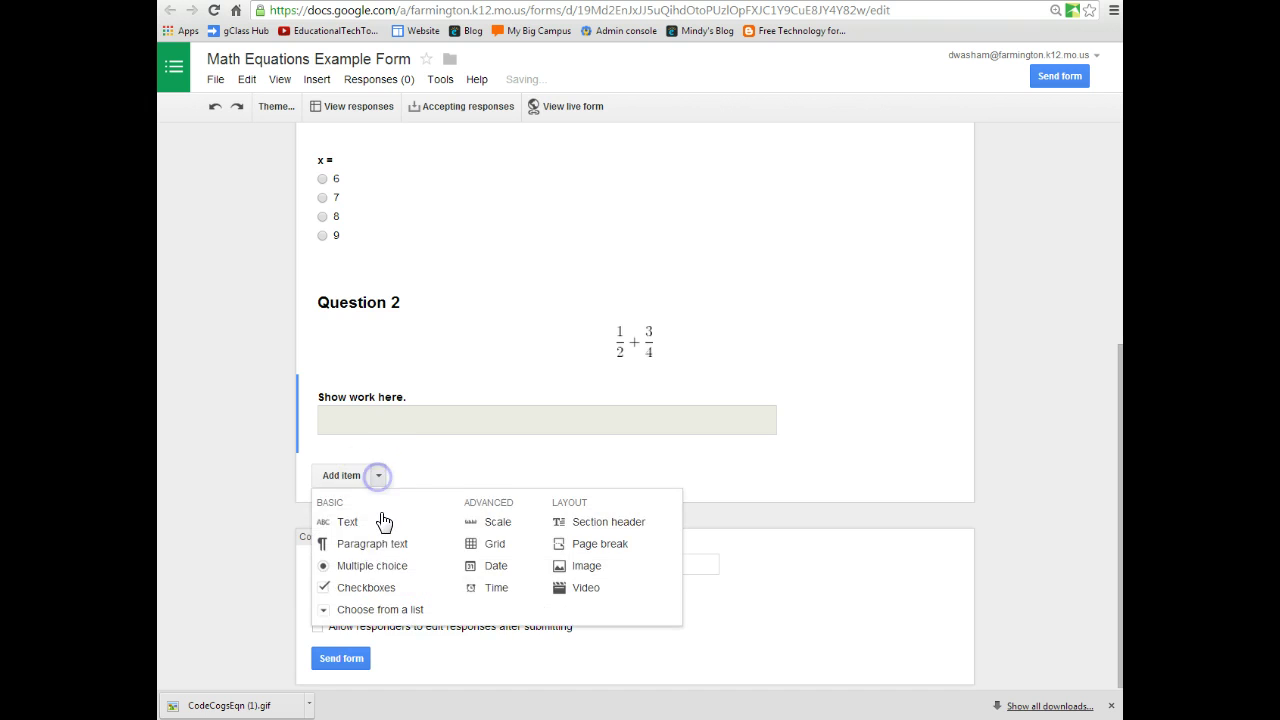
click(380, 565)
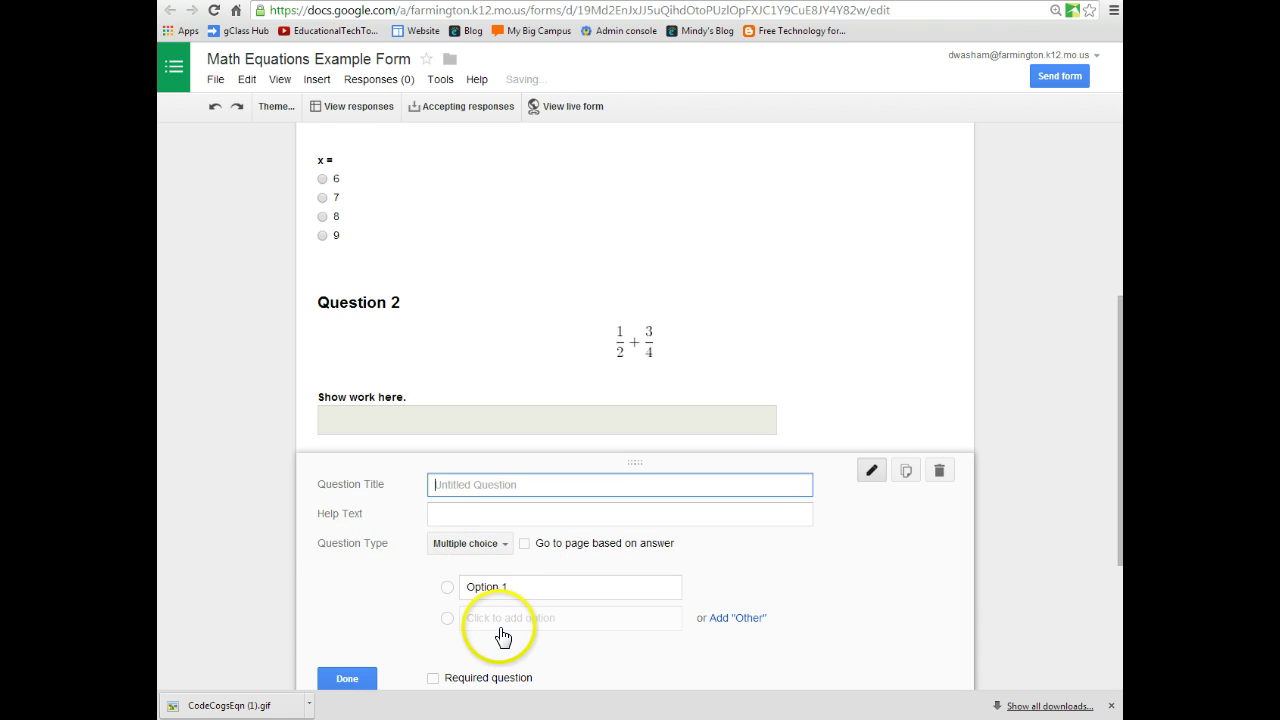
scroll(434, 551, down, 2)
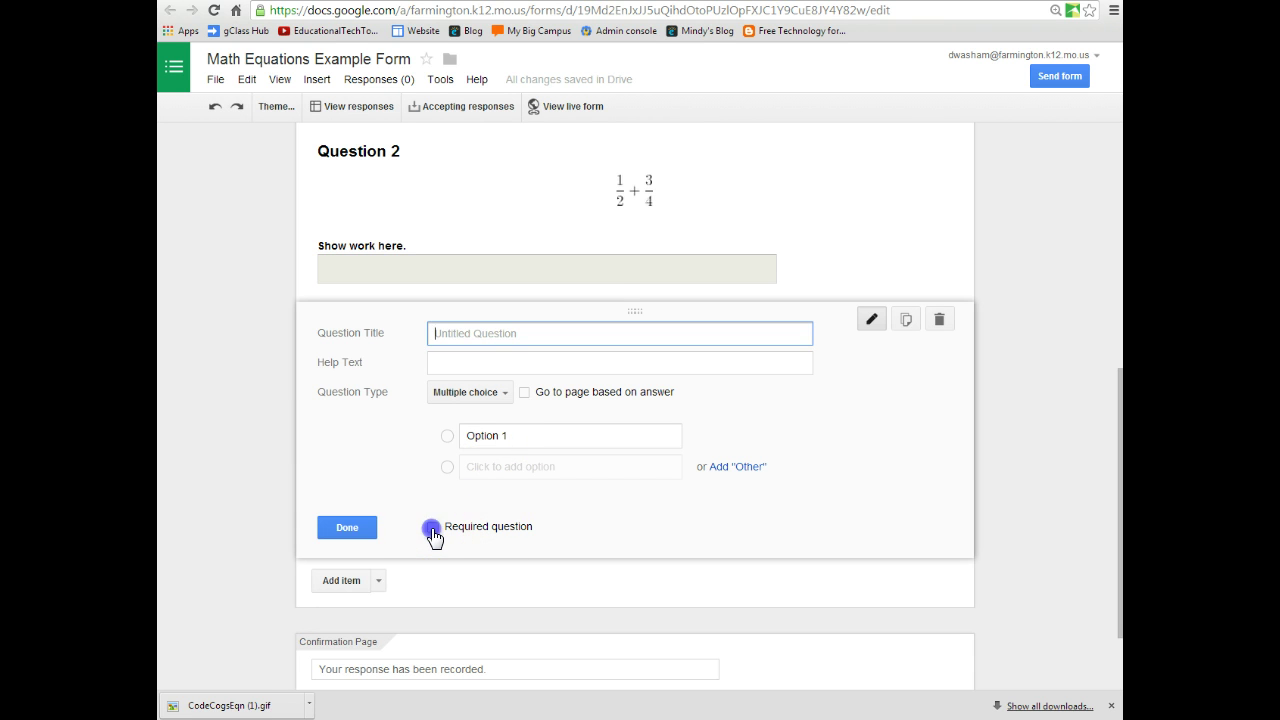
click(432, 528)
click(348, 528)
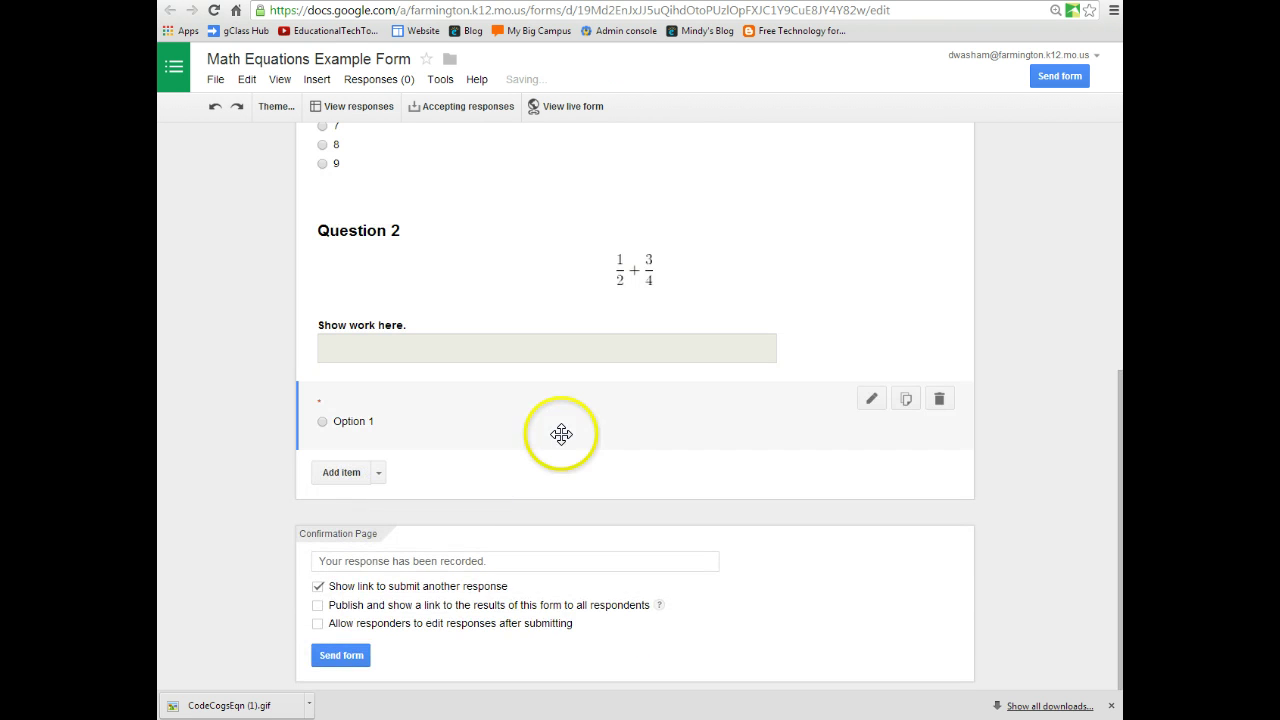
scroll(566, 434, up, 3)
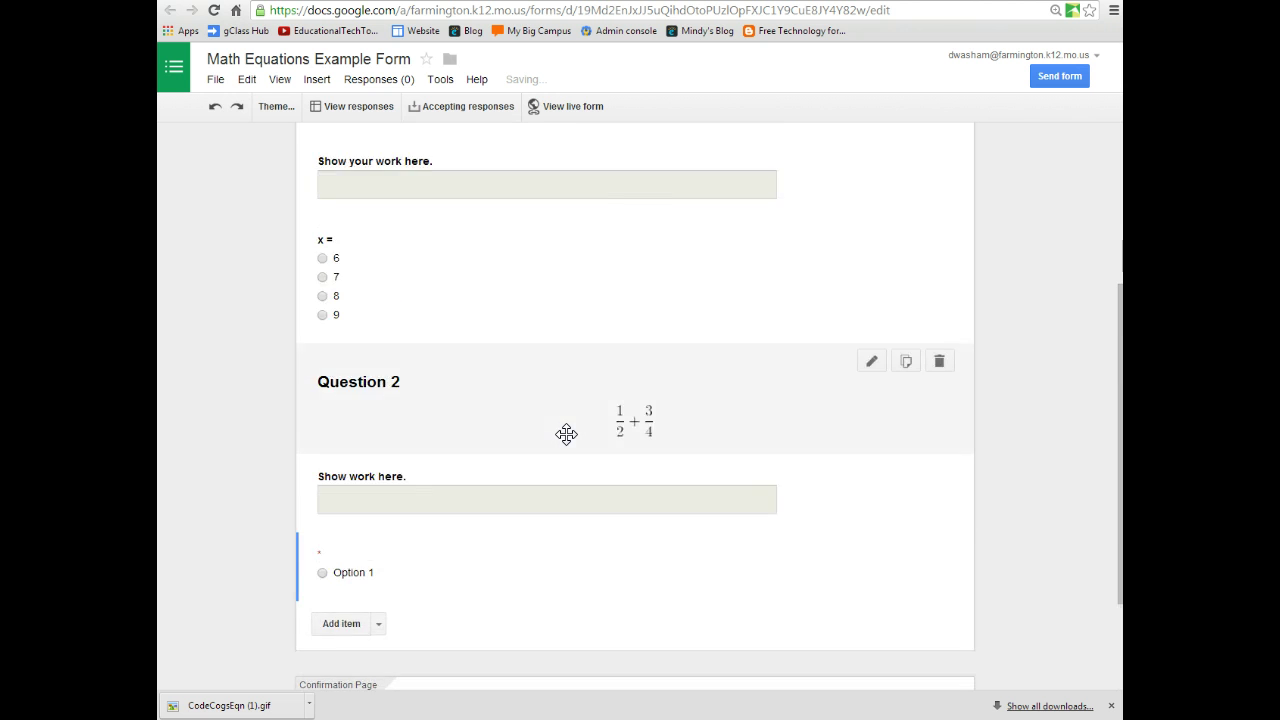
Step: Preview the live form with both equation questions, then switch to the Math Tech Tips blog tab
click(563, 106)
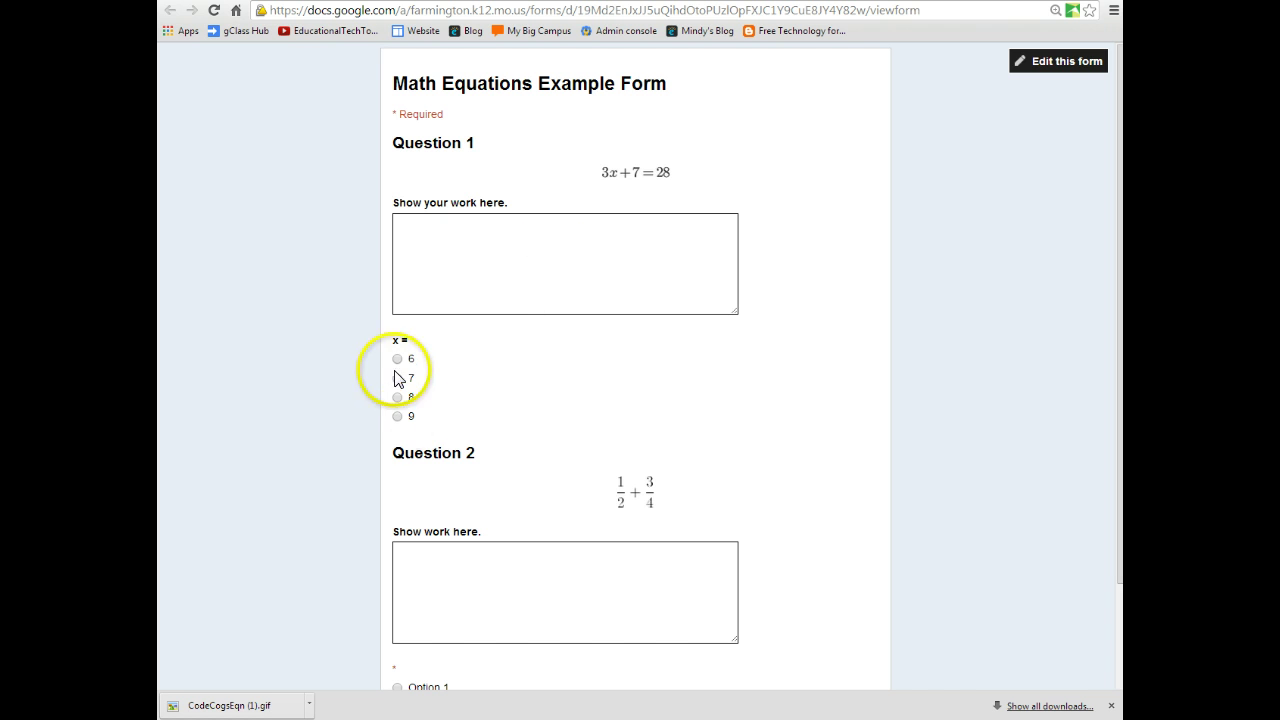
scroll(548, 420, down, 2)
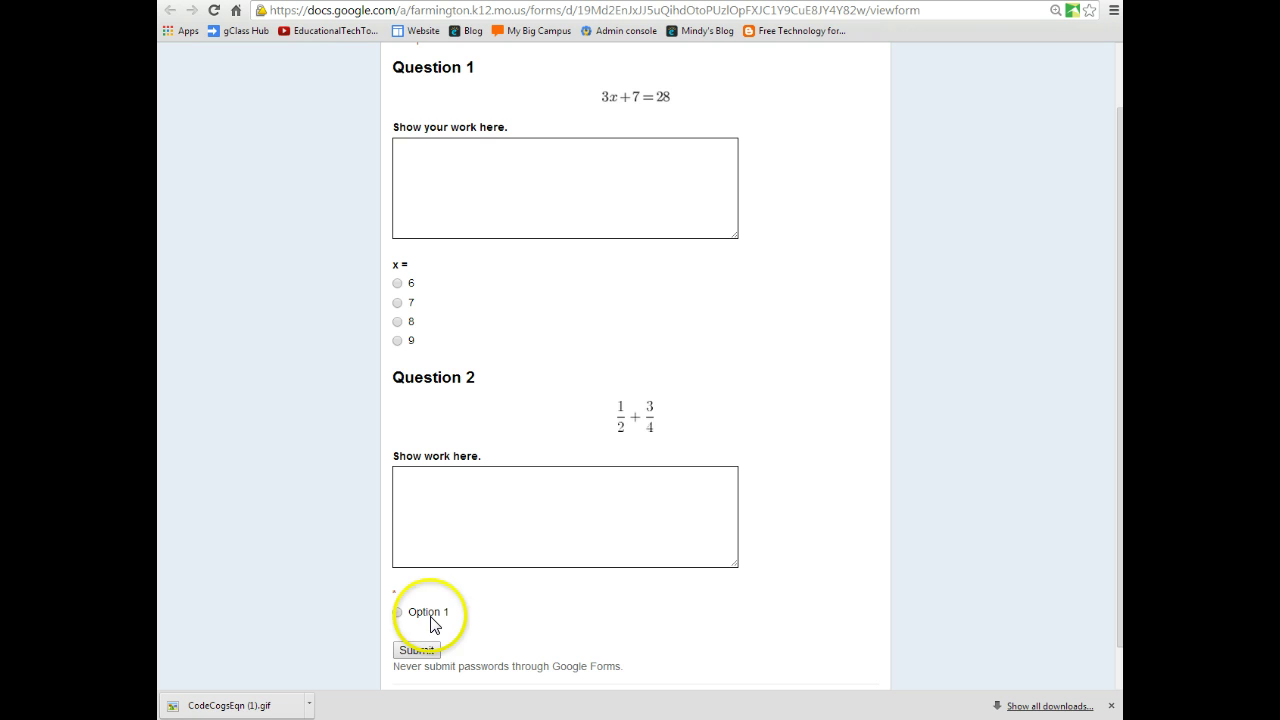
scroll(690, 515, up, 2)
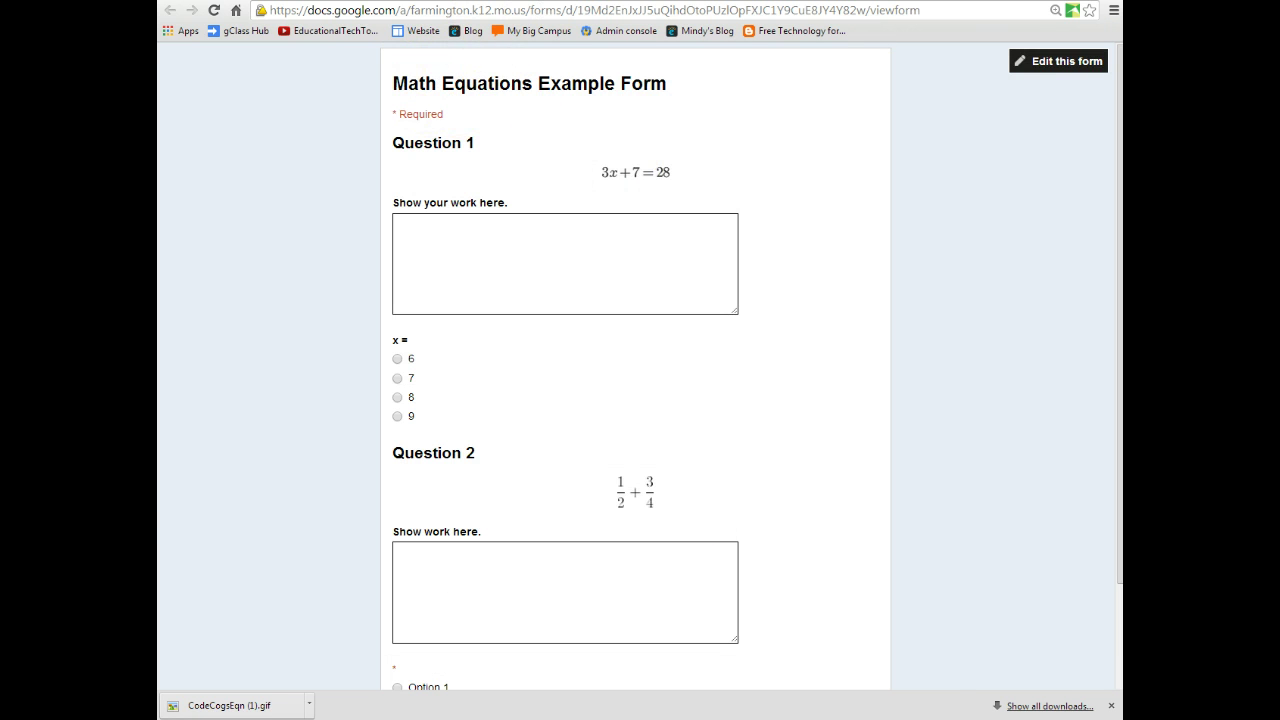
key(ctrl+Tab)
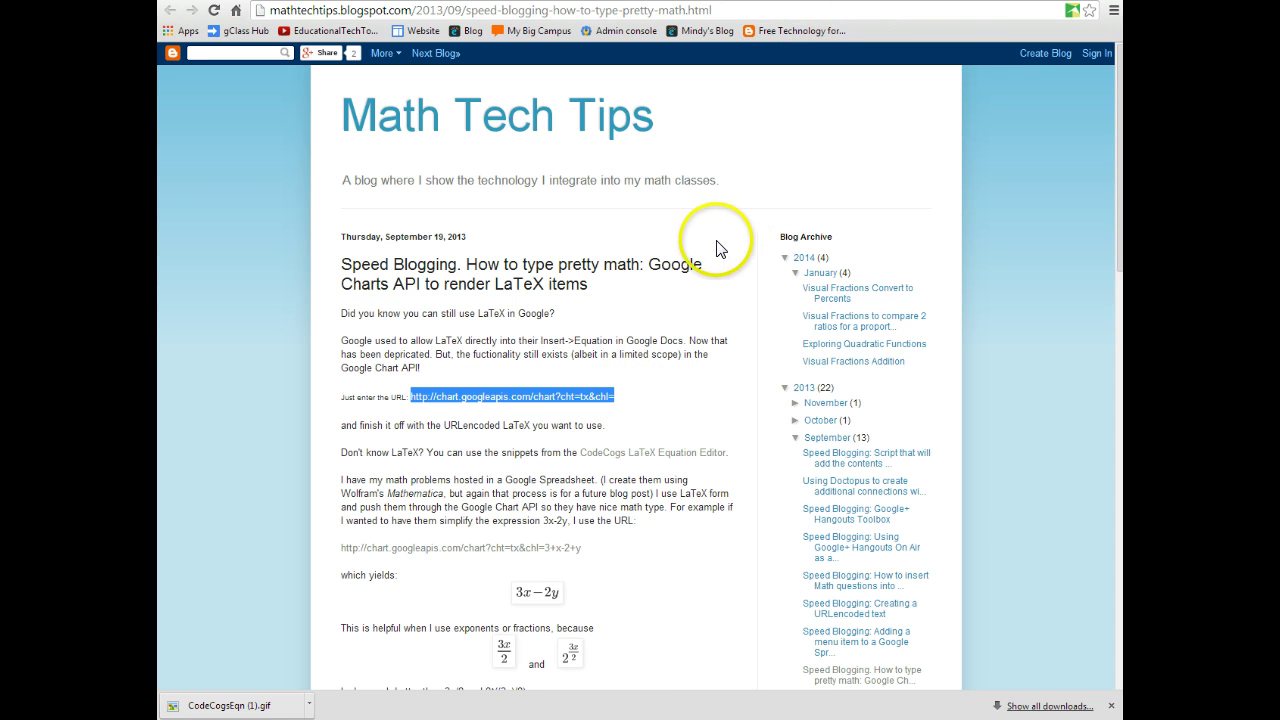
Step: Switch to the My Big Campus FMS Tech Training bundle tab
key(ctrl+Tab)
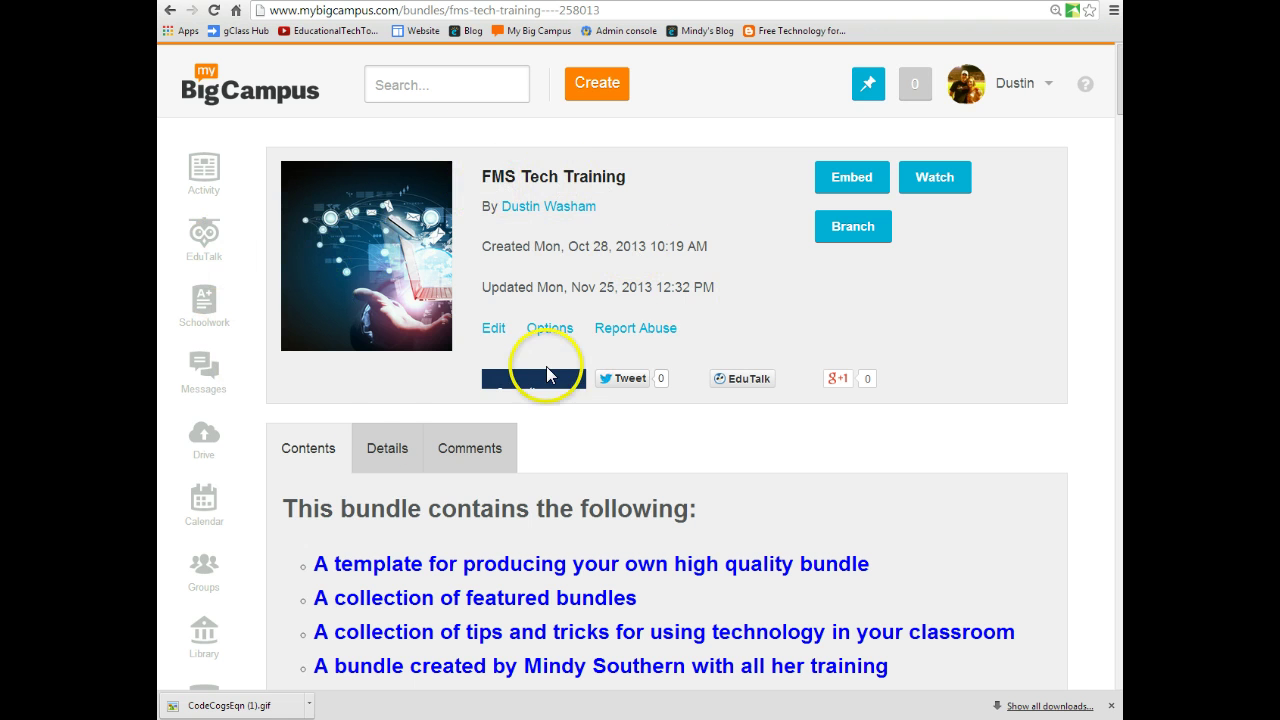
Step: Scroll down the FMS Tech Training bundle to the Lesson 3 'Using Google Forms' section
scroll(369, 431, down, 6)
scroll(369, 423, down, 20)
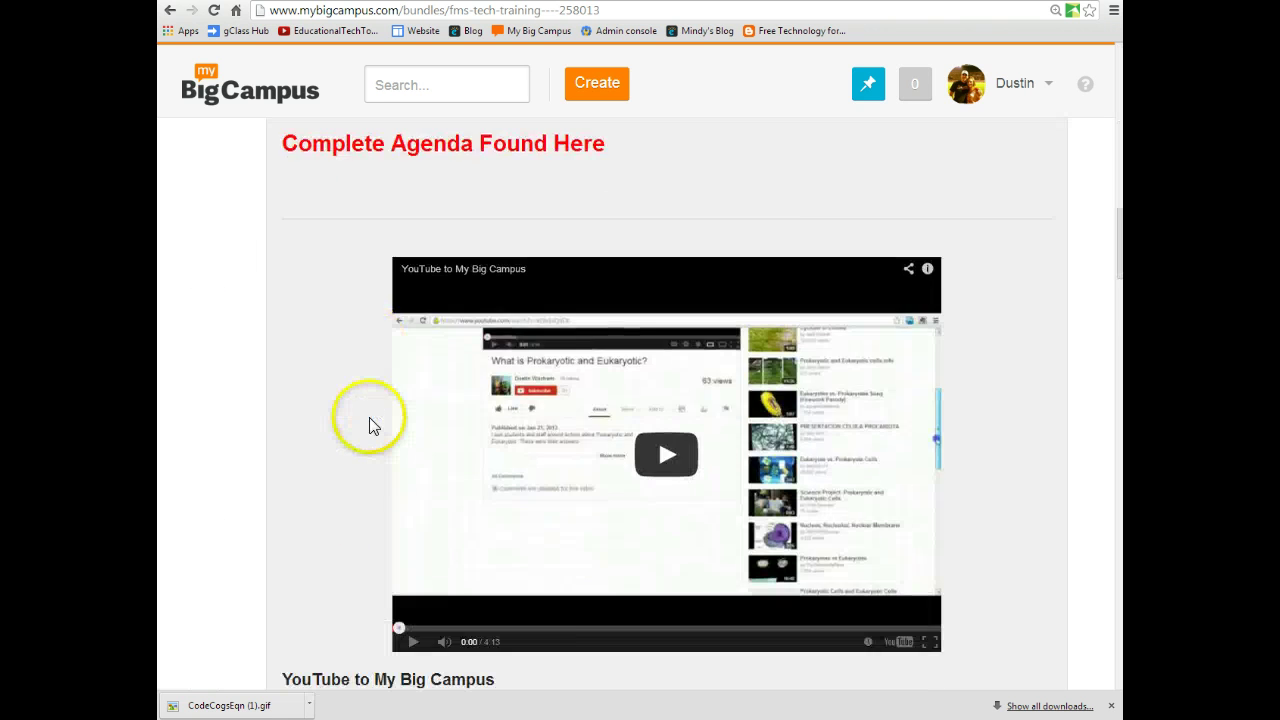
scroll(369, 420, down, 14)
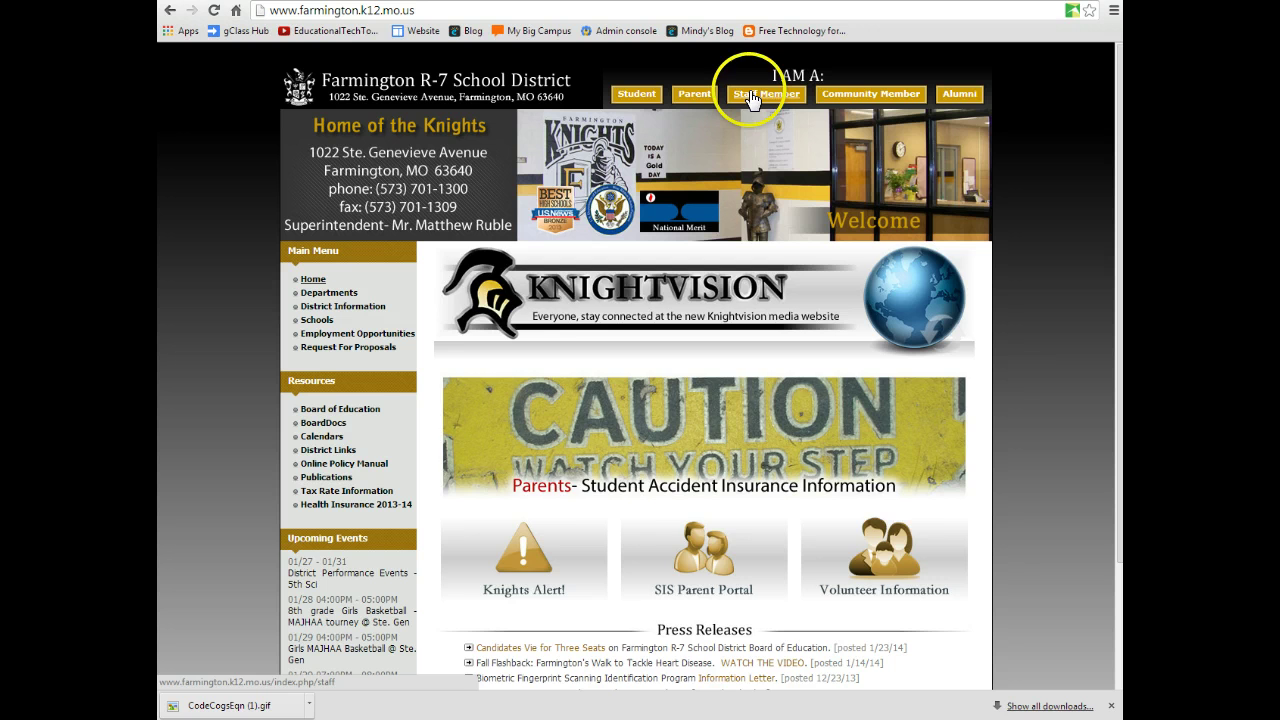
Step: Open the Staff Member resources page on the Farmington R-7 website
click(752, 95)
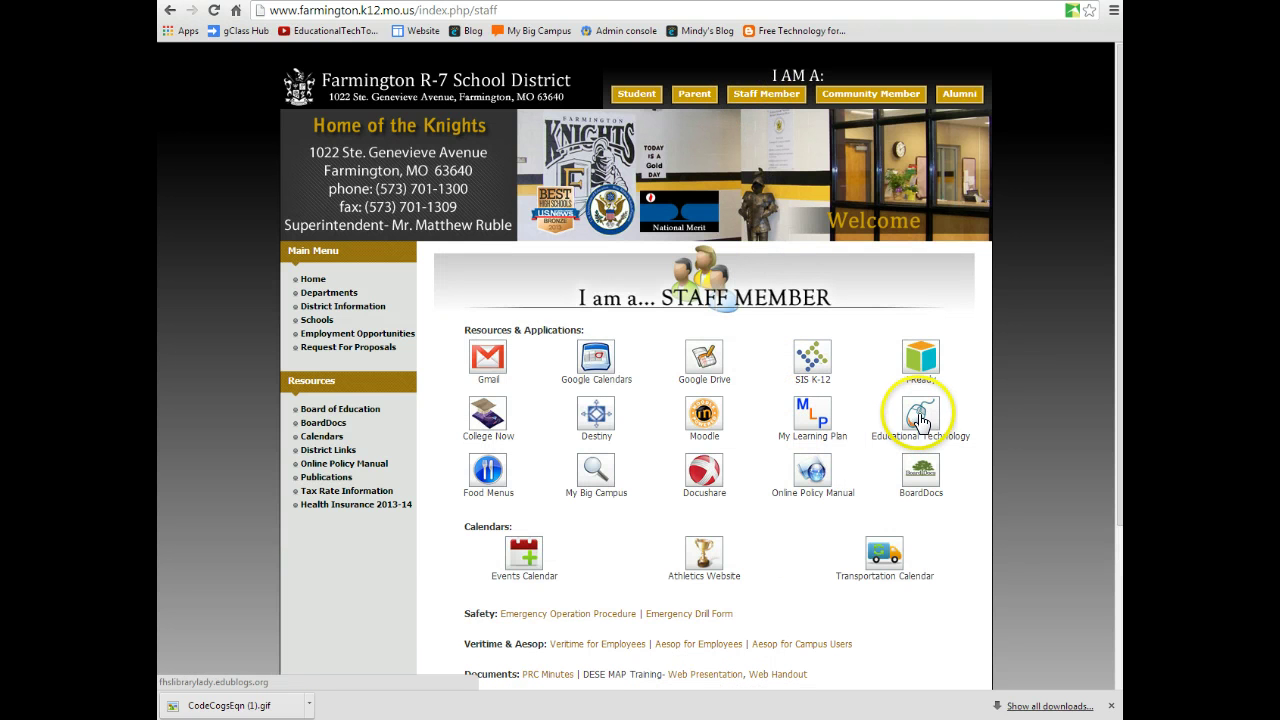